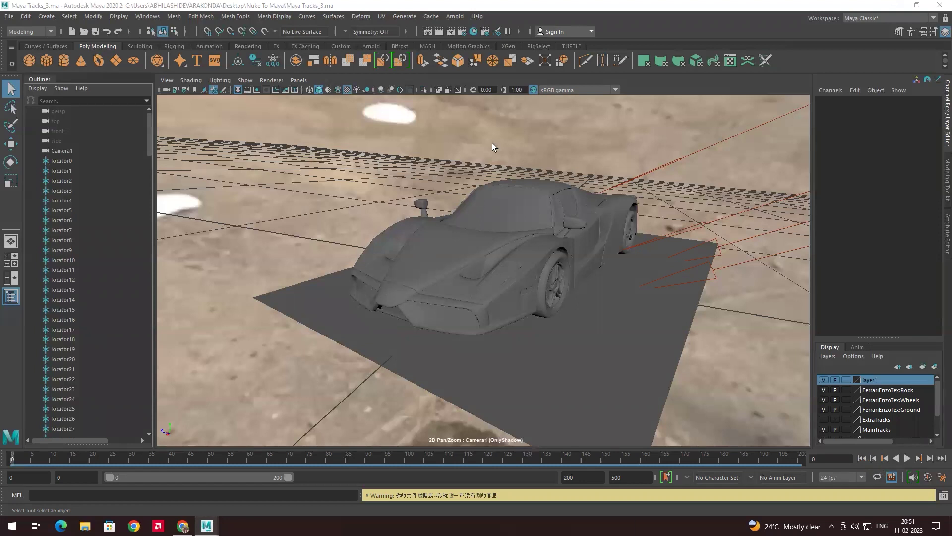
Open the Render Setup window to see the OnlyGeo and OnlyShadow layers and their collections.
{"action": "left_click", "coordinate": [485, 31]}
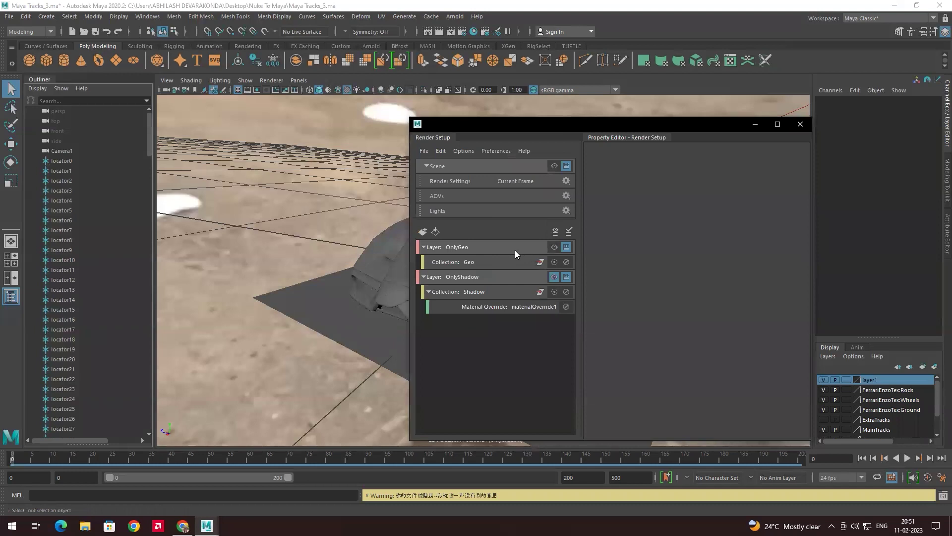
Select the OnlyGeo render layer and make it the visible layer.
{"action": "left_click", "coordinate": [490, 248]}
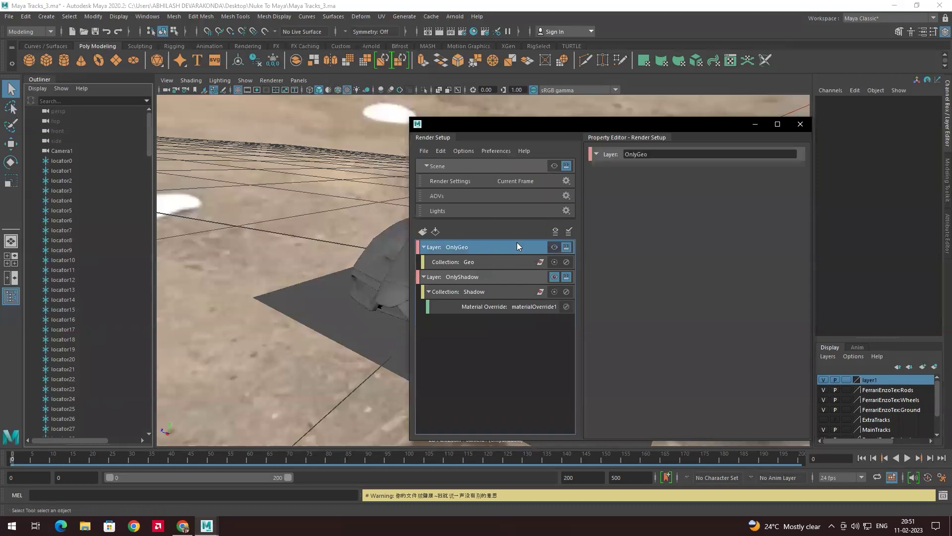
{"action": "left_click_drag", "start_coordinate": [586, 126], "coordinate": [687, 117]}
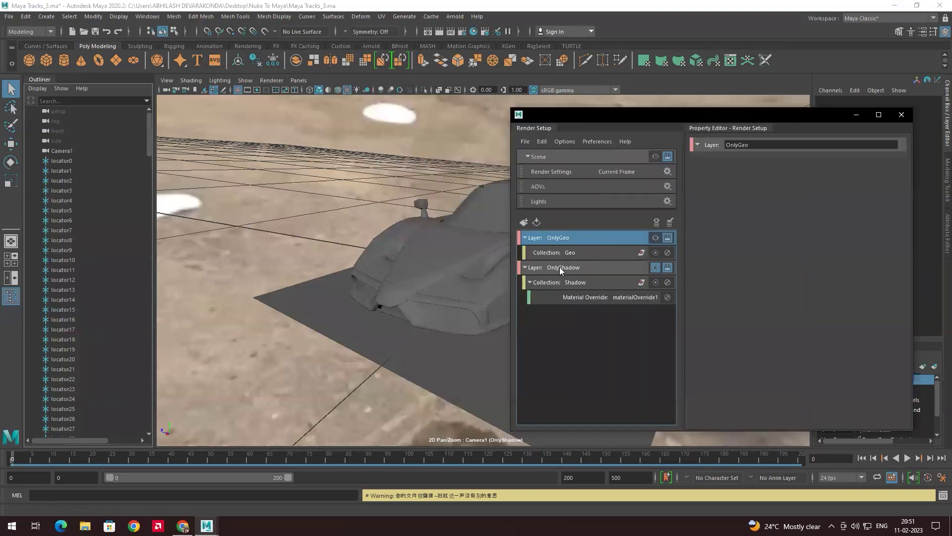
{"action": "left_click", "coordinate": [656, 237]}
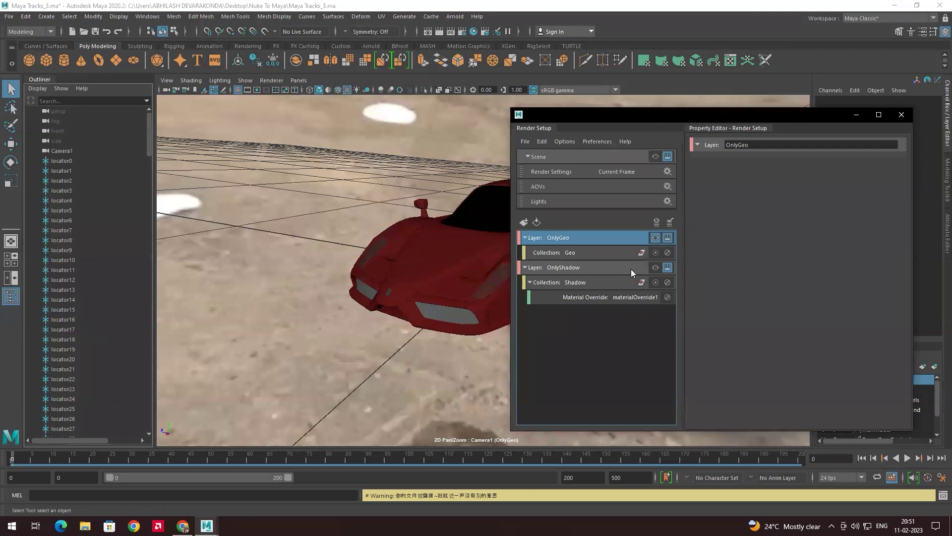
Inspect the Geo and Shadow collections' members in the Property Editor.
{"action": "left_click", "coordinate": [589, 251]}
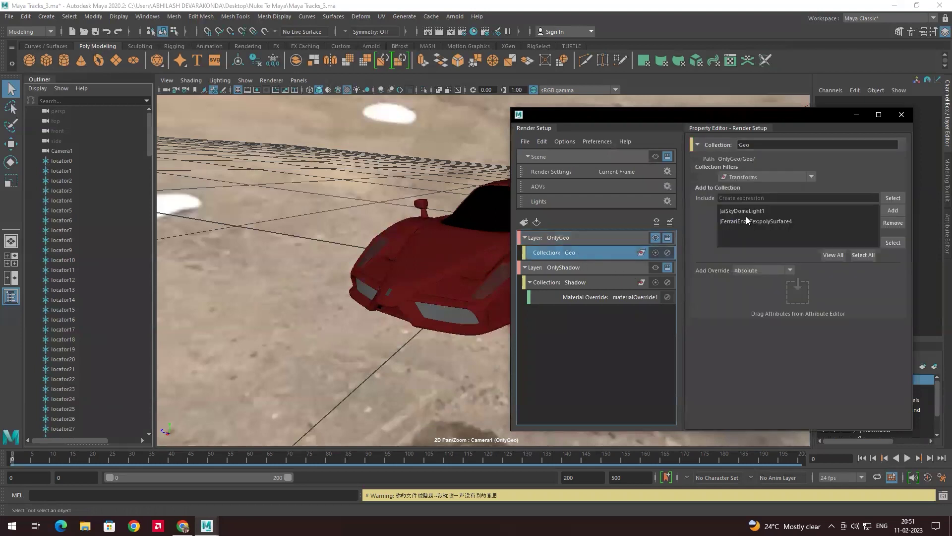
{"action": "left_click", "coordinate": [572, 269]}
{"action": "left_click", "coordinate": [583, 283]}
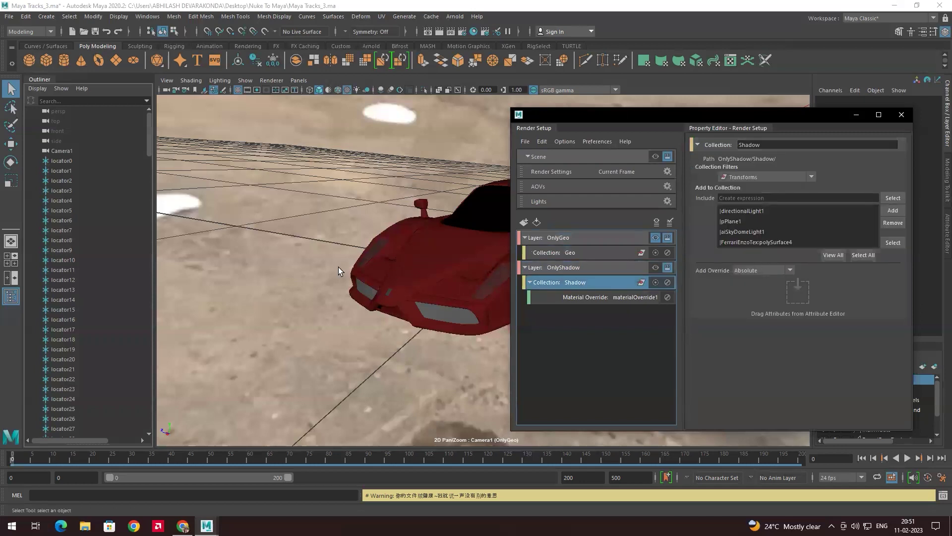
{"action": "left_click_drag", "start_coordinate": [620, 115], "coordinate": [679, 120]}
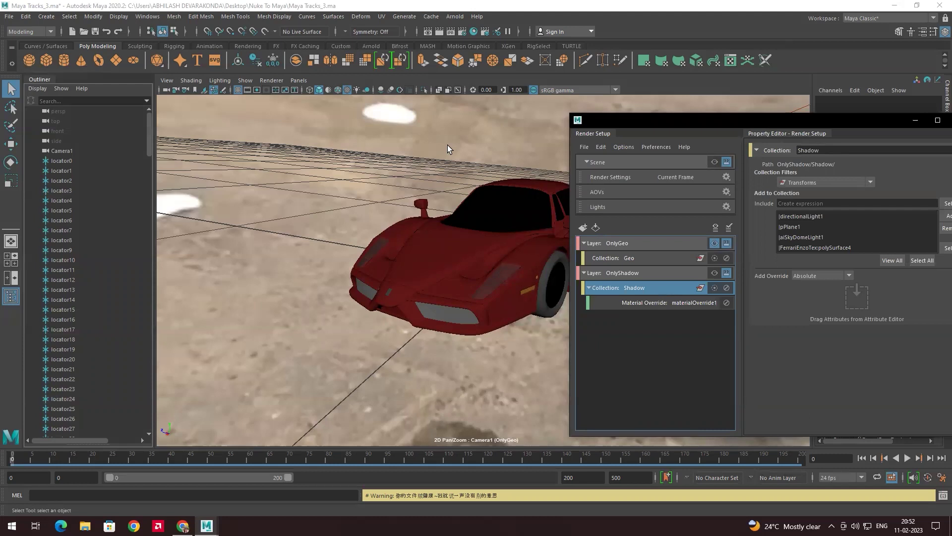
Render a test frame of OnlyGeo, then view through Camera1 with Render Setup minimized.
{"action": "left_click", "coordinate": [444, 32]}
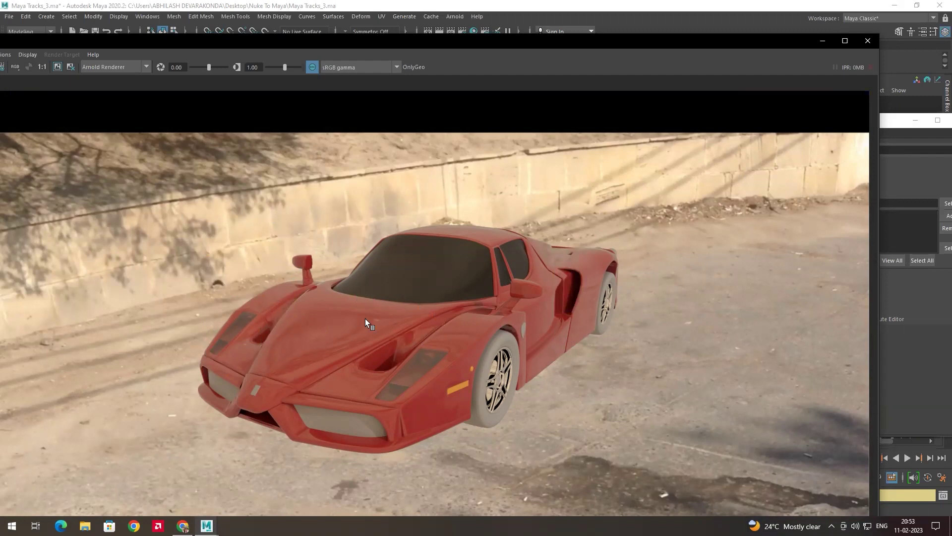
{"action": "left_click", "coordinate": [867, 40]}
{"action": "left_click", "coordinate": [300, 81]}
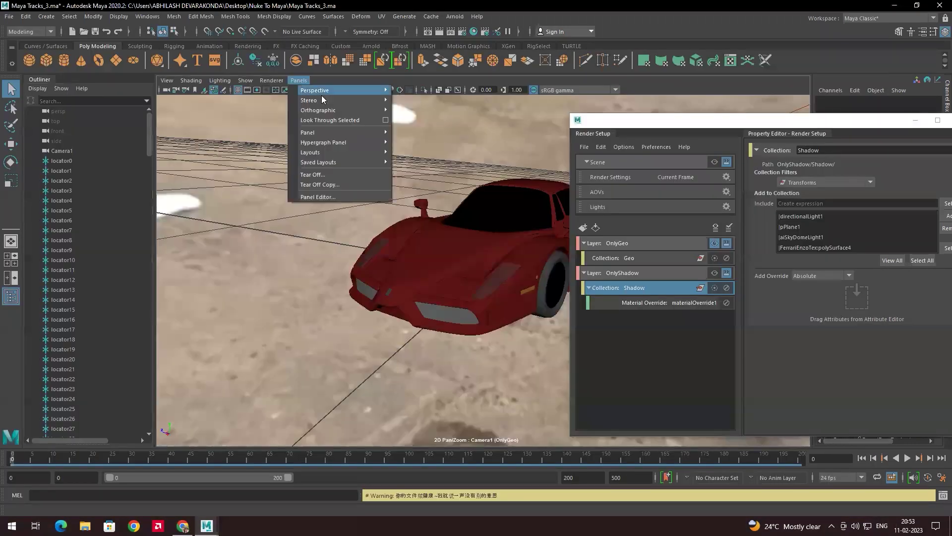
{"action": "mouse_move", "coordinate": [336, 93]}
{"action": "left_click", "coordinate": [416, 91]}
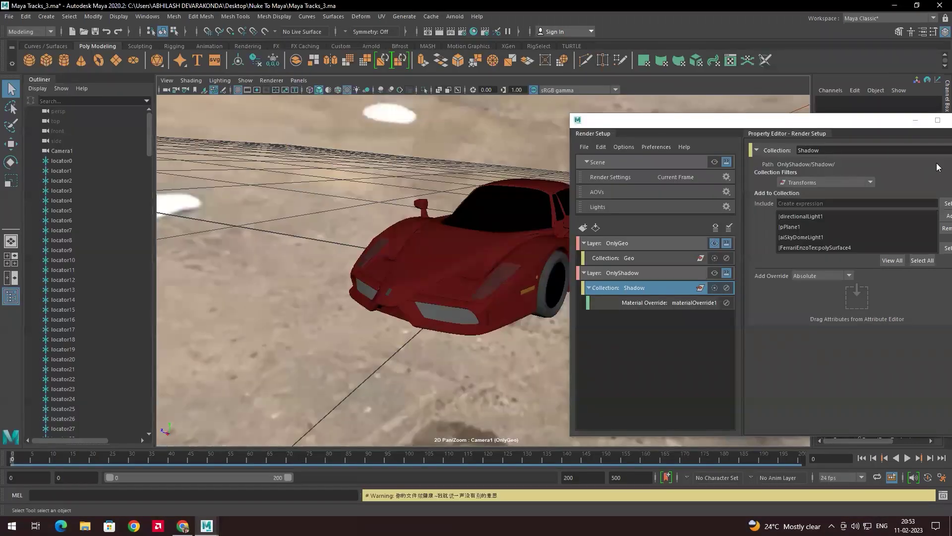
{"action": "left_click", "coordinate": [916, 120]}
{"action": "left_click", "coordinate": [299, 80]}
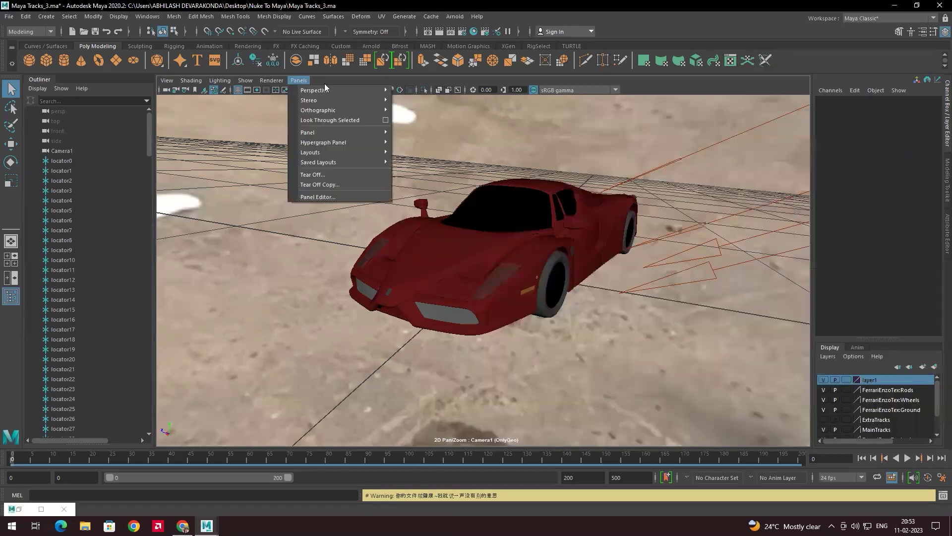
Switch the viewport to the persp camera and frame the car.
{"action": "mouse_move", "coordinate": [354, 90]}
{"action": "left_click", "coordinate": [431, 102]}
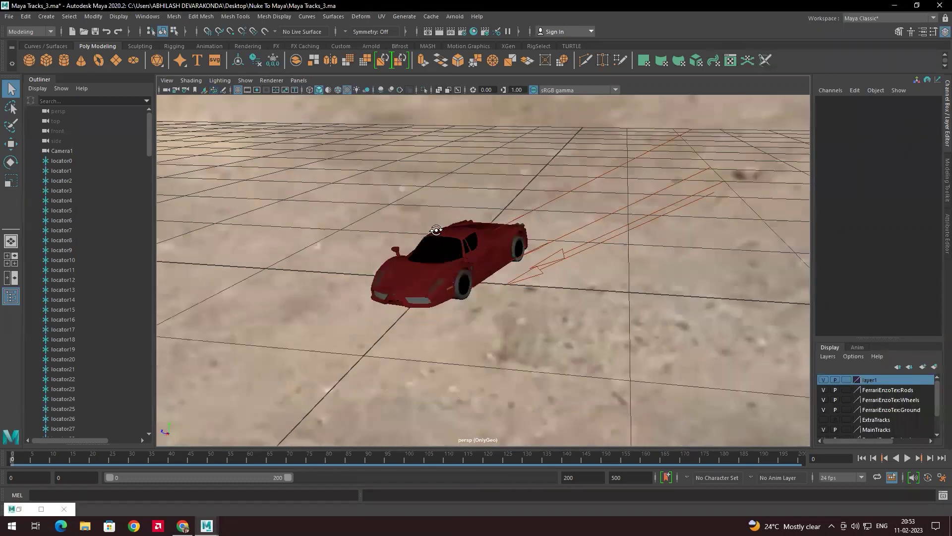
{"action": "left_click_drag", "start_coordinate": [551, 213], "coordinate": [502, 258], "text": "alt"}
{"action": "left_click", "coordinate": [502, 258]}
{"action": "scroll", "coordinate": [503, 248], "scroll_direction": "up", "scroll_amount": 6}
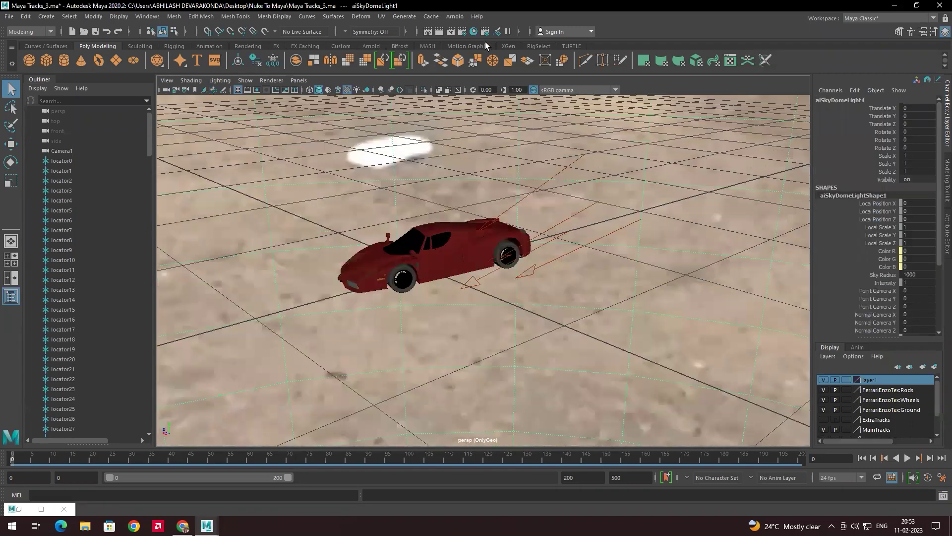
Make the masterLayer visible, then orbit the view and select the tracked Camera1.
{"action": "left_click", "coordinate": [486, 31]}
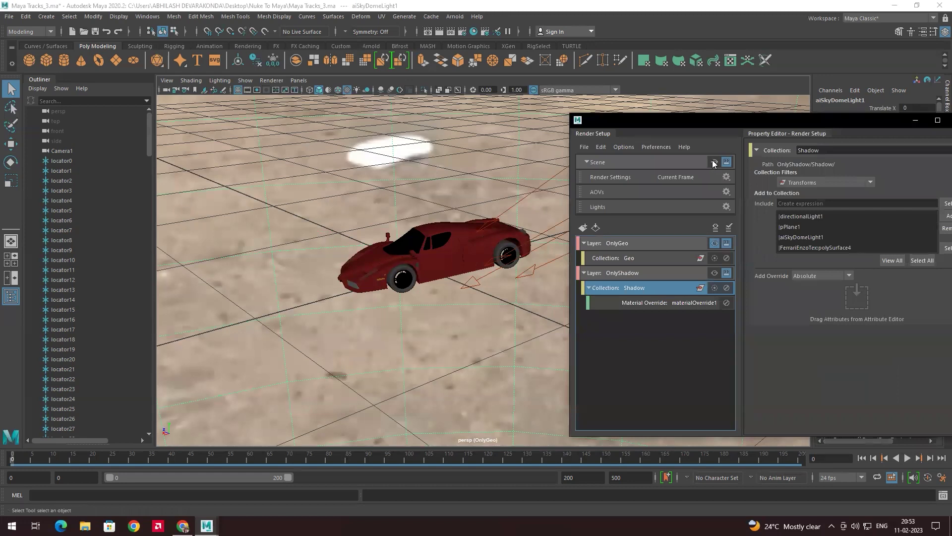
{"action": "left_click", "coordinate": [714, 161]}
{"action": "left_click", "coordinate": [918, 122]}
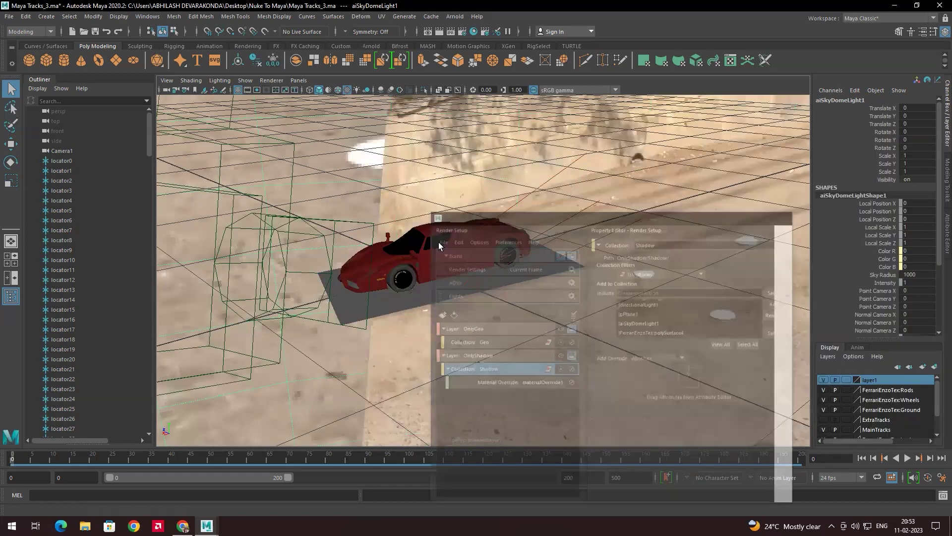
{"action": "left_click_drag", "start_coordinate": [439, 242], "coordinate": [304, 281], "text": "alt"}
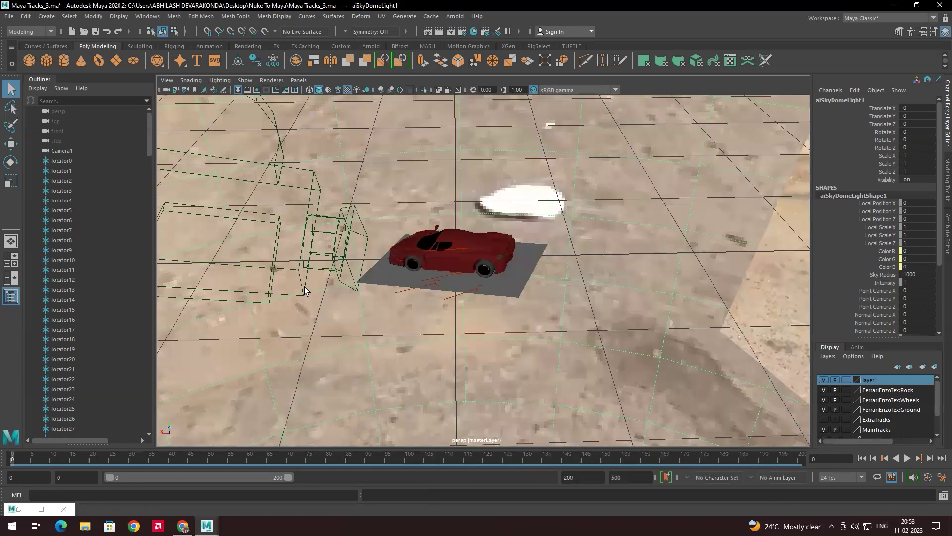
{"action": "left_click", "coordinate": [305, 291]}
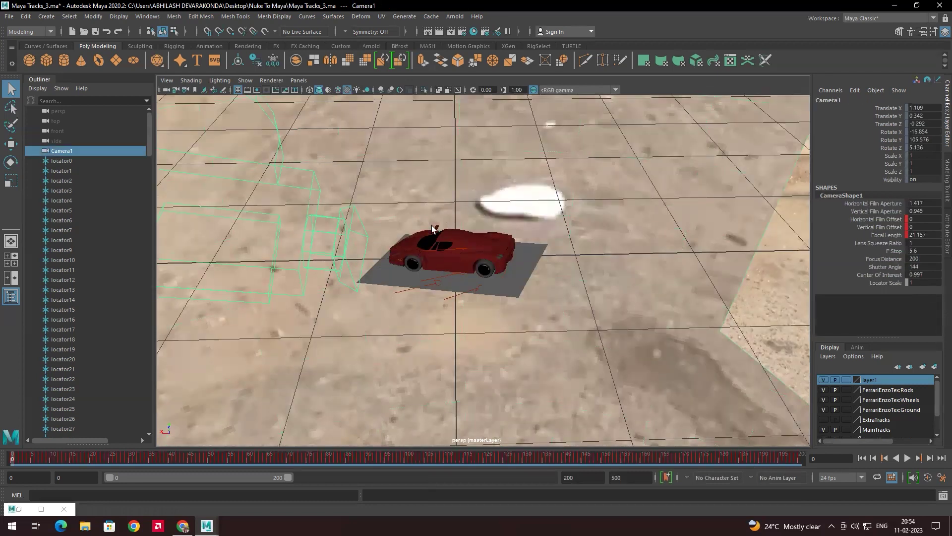
{"action": "left_click_drag", "start_coordinate": [432, 225], "coordinate": [447, 225], "text": "alt"}
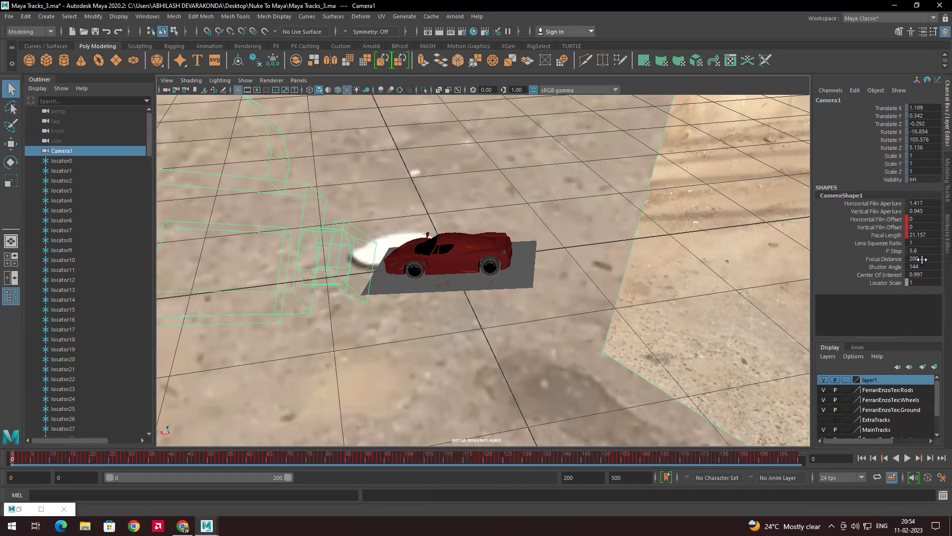
Clear imagePlaneShape1's Image Name and turn off Use Image Sequence.
{"action": "left_click", "coordinate": [944, 227]}
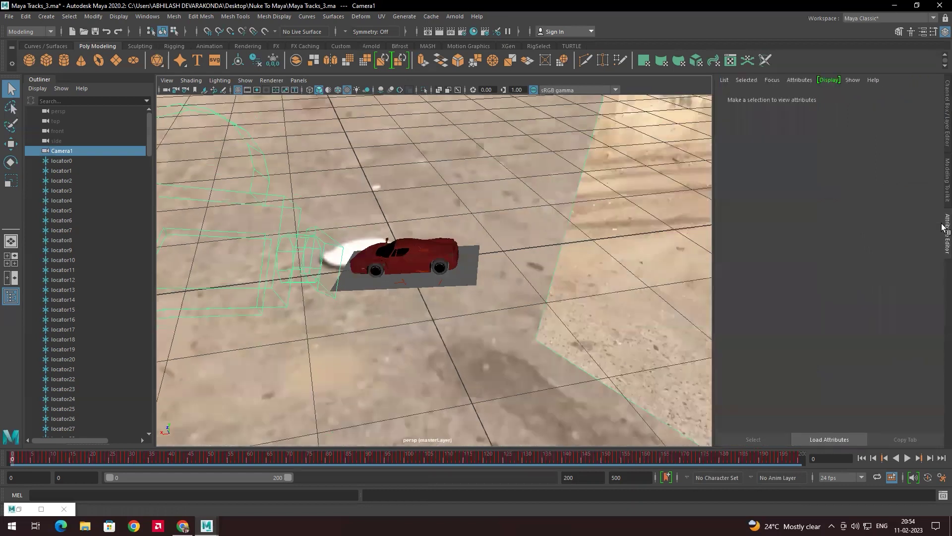
{"action": "scroll", "coordinate": [756, 297], "scroll_direction": "down", "scroll_amount": 5}
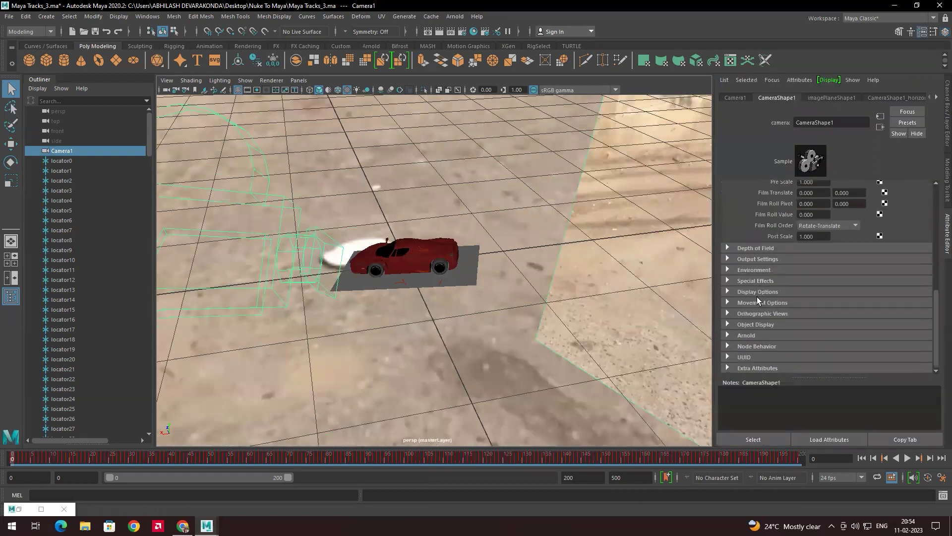
{"action": "left_click", "coordinate": [760, 268]}
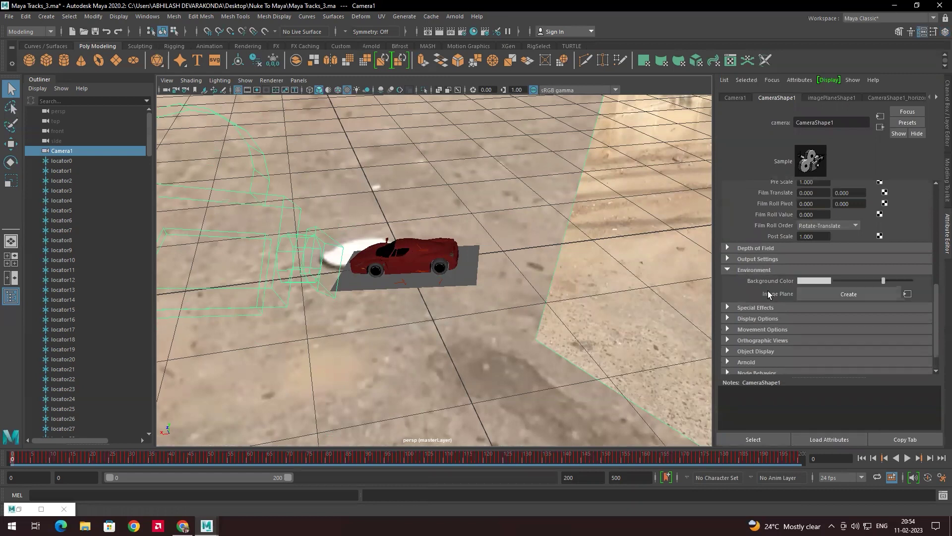
{"action": "left_click", "coordinate": [907, 294]}
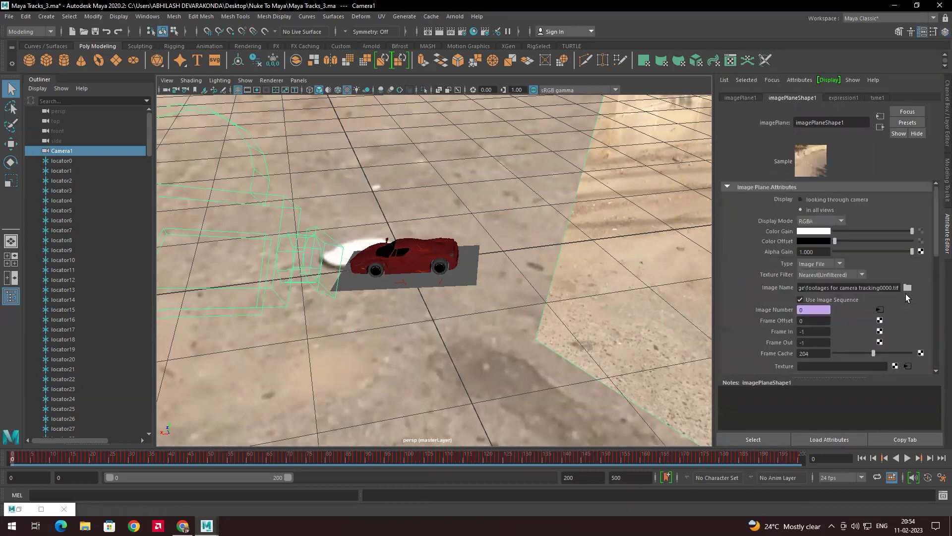
{"action": "left_click", "coordinate": [885, 289]}
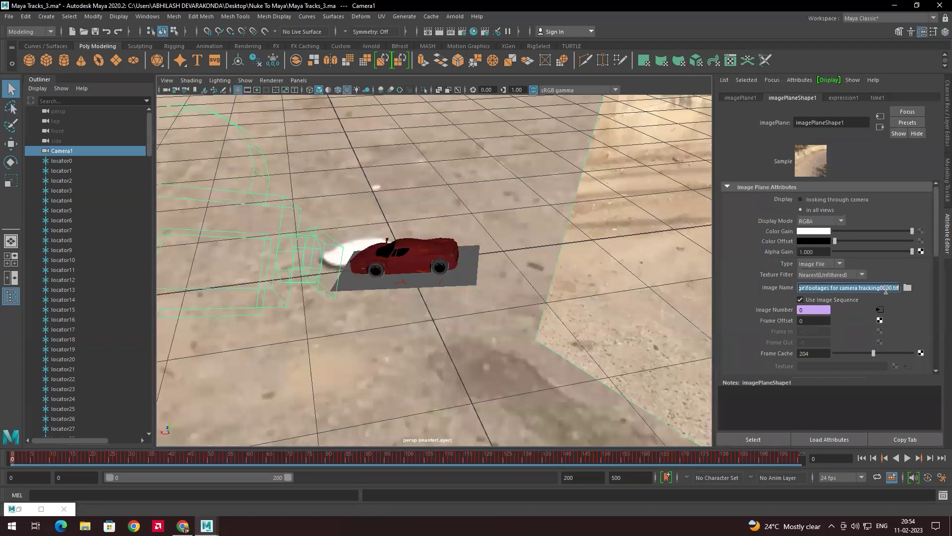
{"action": "key", "text": "BackSpace"}
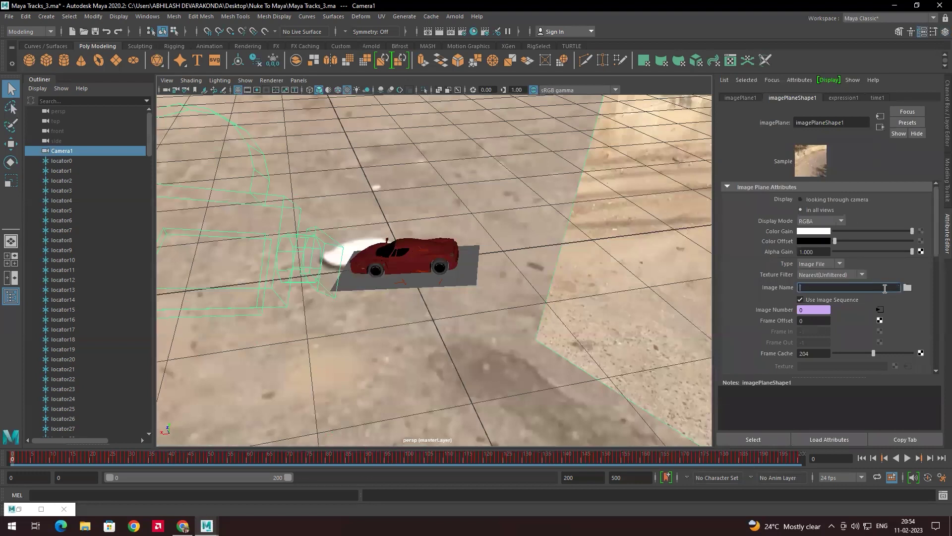
{"action": "key", "text": "Return"}
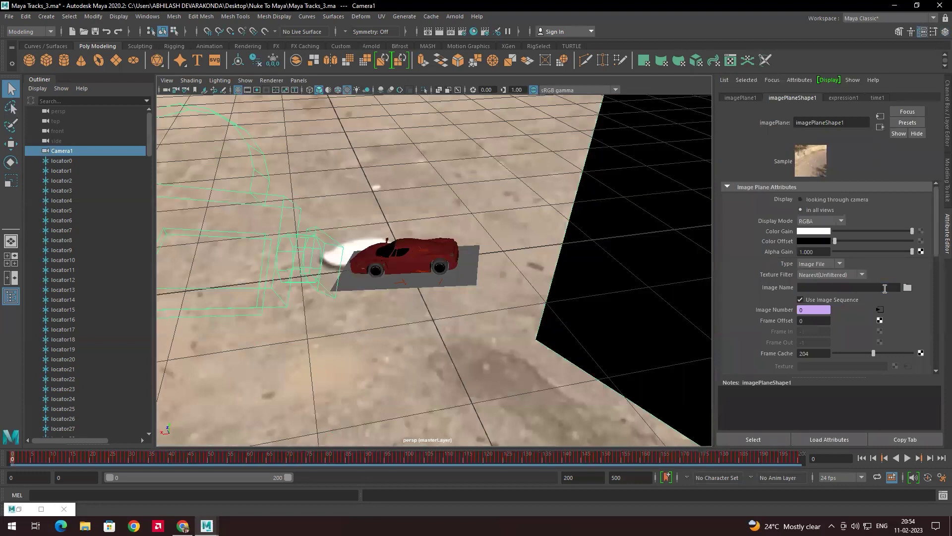
{"action": "left_click", "coordinate": [795, 300]}
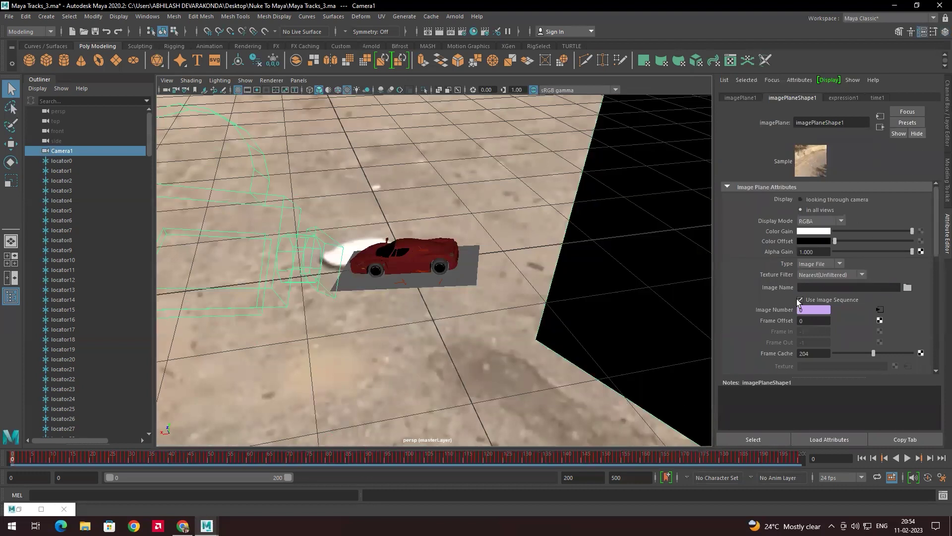
Look through Camera1 in the viewport.
{"action": "left_click", "coordinate": [298, 80]}
{"action": "mouse_move", "coordinate": [317, 91]}
{"action": "left_click", "coordinate": [404, 92]}
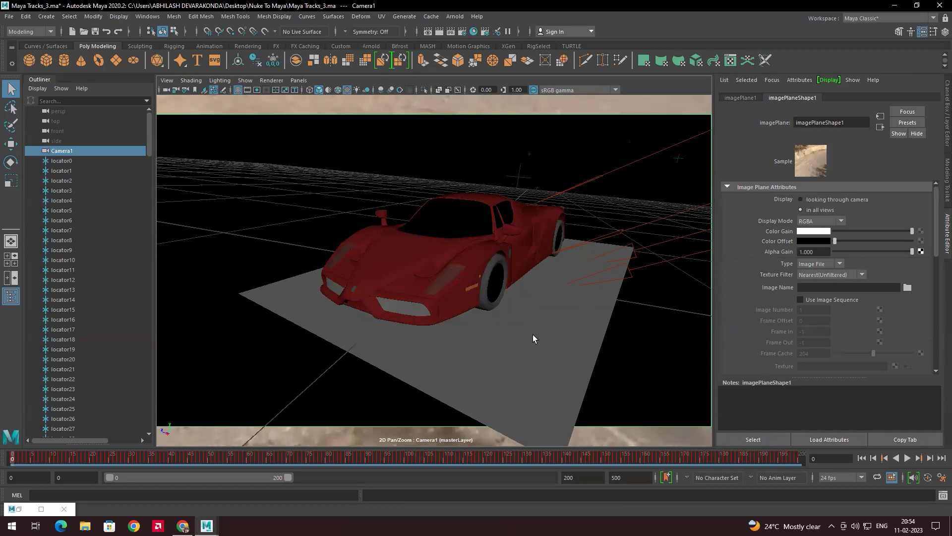
Make OnlyGeo the visible render layer again, showing the Ferrari over the desert footage.
{"action": "left_click", "coordinate": [485, 32]}
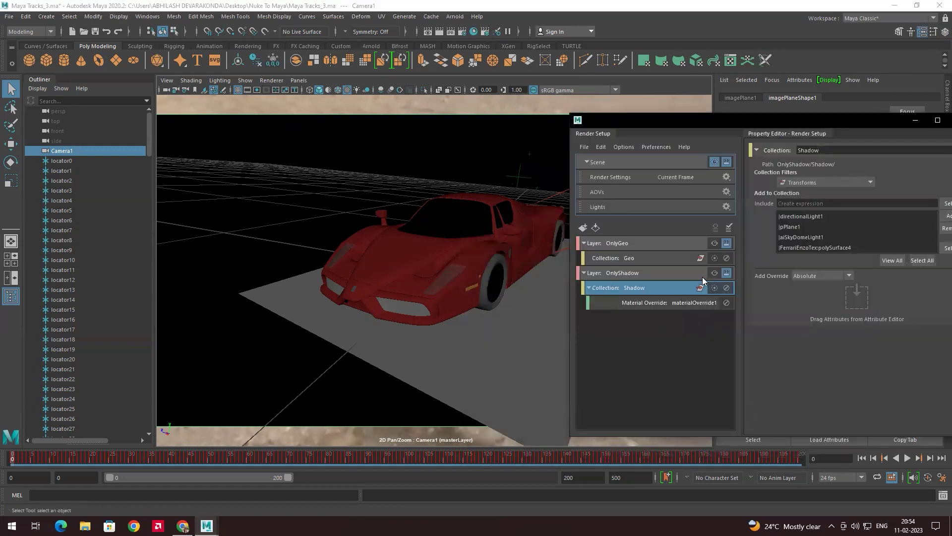
{"action": "left_click", "coordinate": [714, 243]}
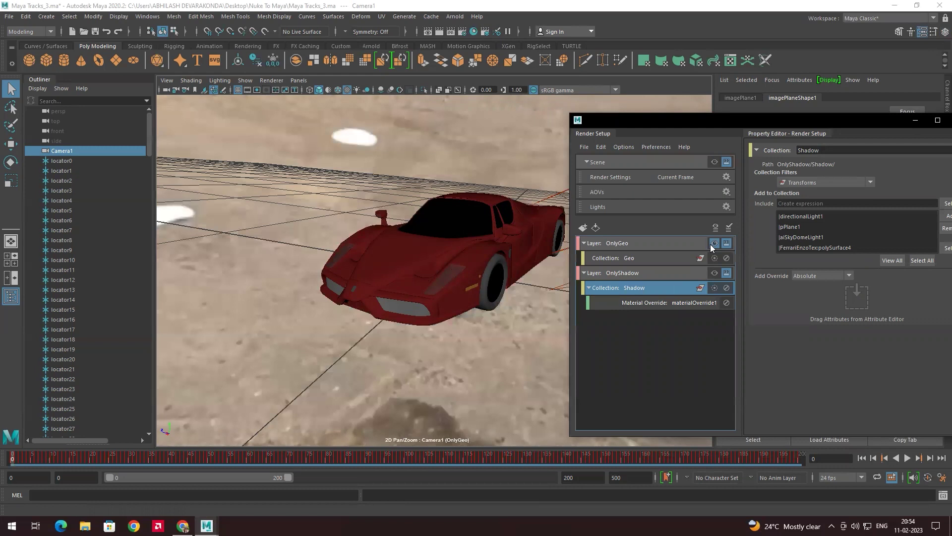
{"action": "left_click", "coordinate": [400, 150]}
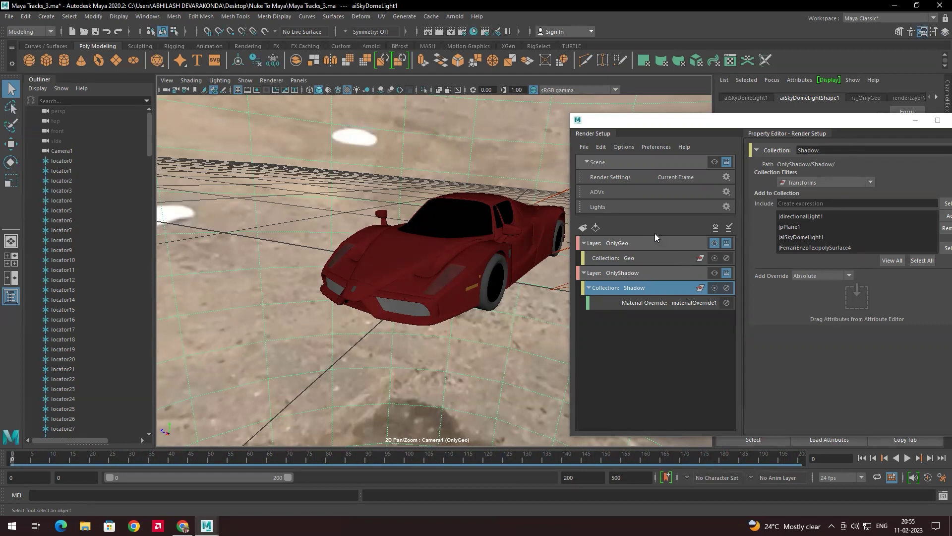
Check OnlyGeo's 1920 x 1080 image size in Render Settings, then switch to File Explorer.
{"action": "left_click", "coordinate": [461, 32]}
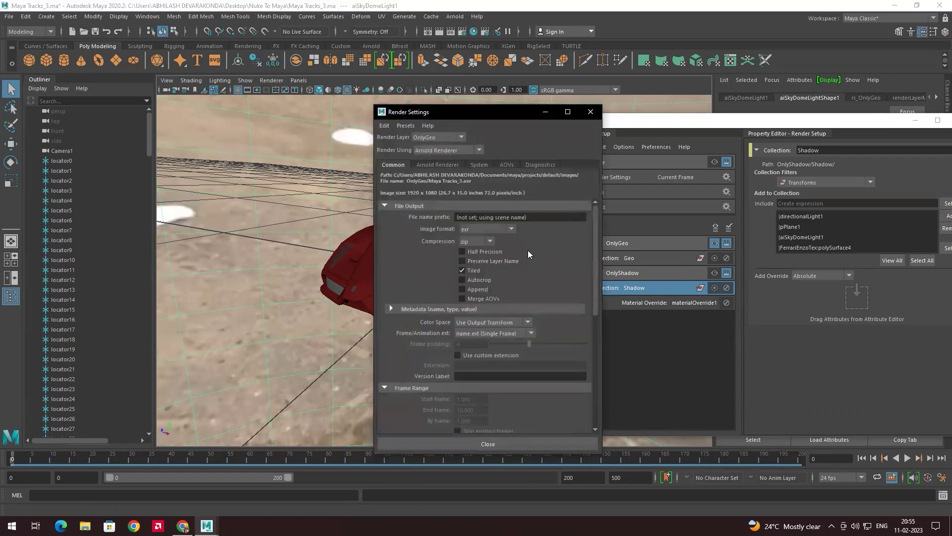
{"action": "scroll", "coordinate": [530, 282], "scroll_direction": "down", "scroll_amount": 5}
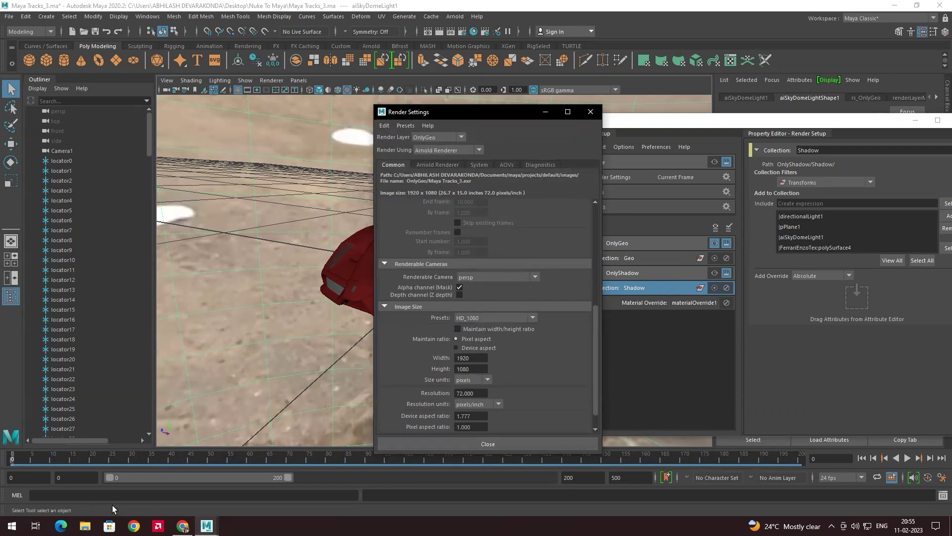
{"action": "left_click", "coordinate": [85, 526]}
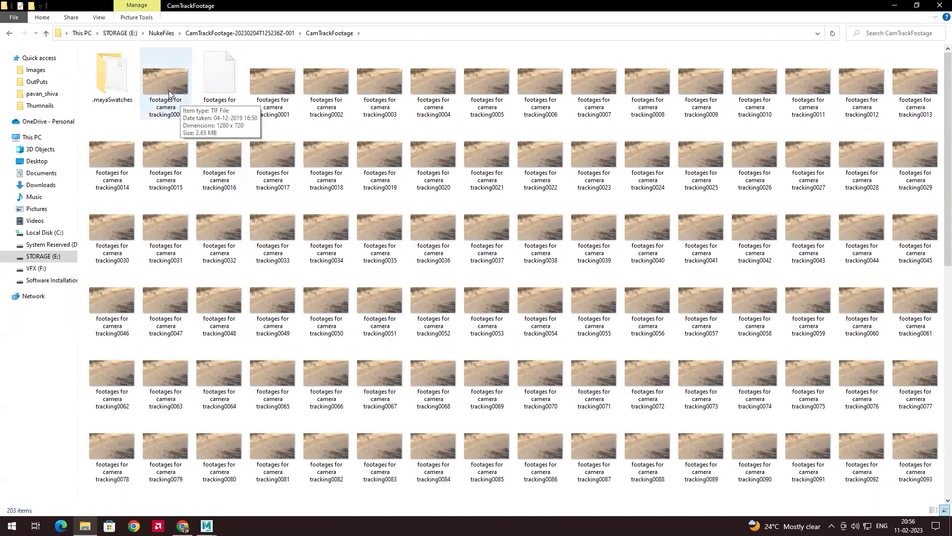
Confirm in tracking0000's Properties details that the footage is 1280 x 720, then return to Maya.
{"action": "right_click", "coordinate": [169, 91]}
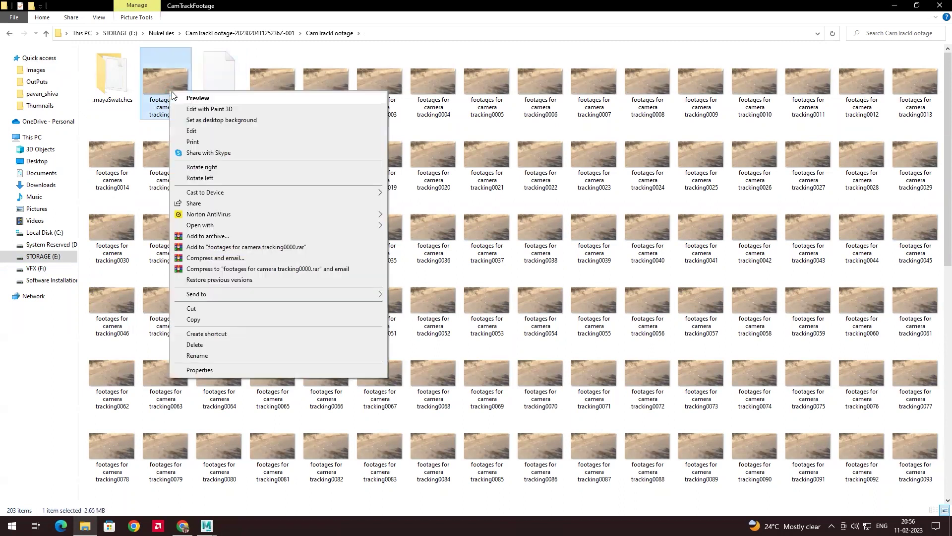
{"action": "left_click", "coordinate": [213, 369]}
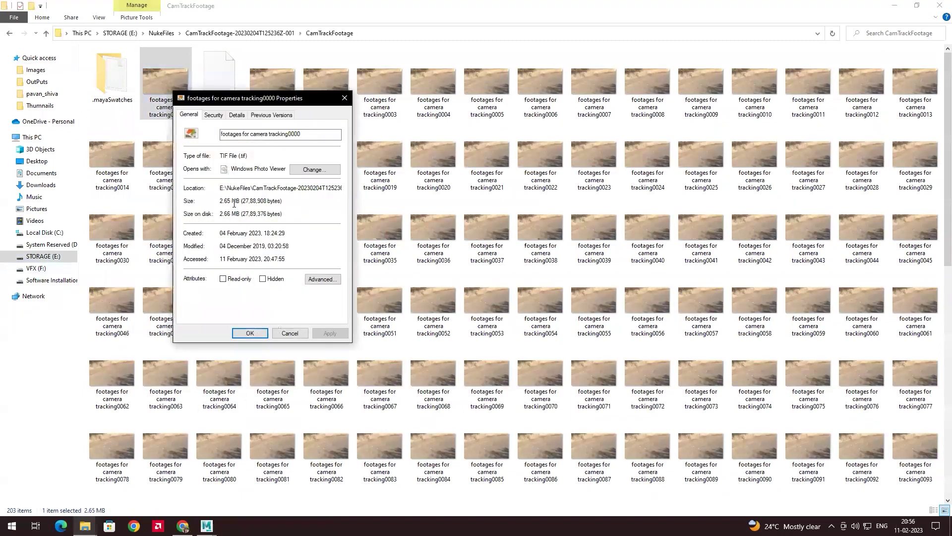
{"action": "left_click", "coordinate": [237, 115]}
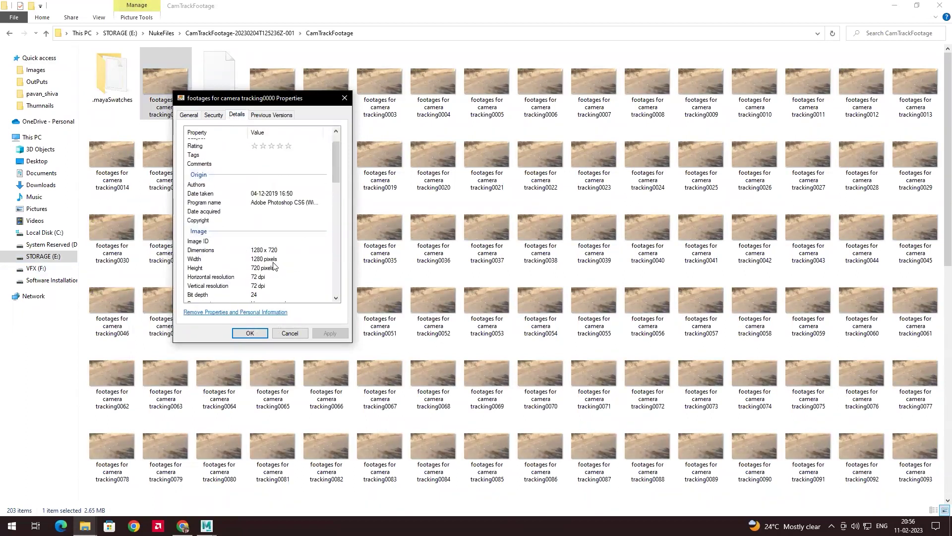
{"action": "scroll", "coordinate": [273, 263], "scroll_direction": "down", "scroll_amount": 1}
{"action": "scroll", "coordinate": [273, 264], "scroll_direction": "down", "scroll_amount": 1}
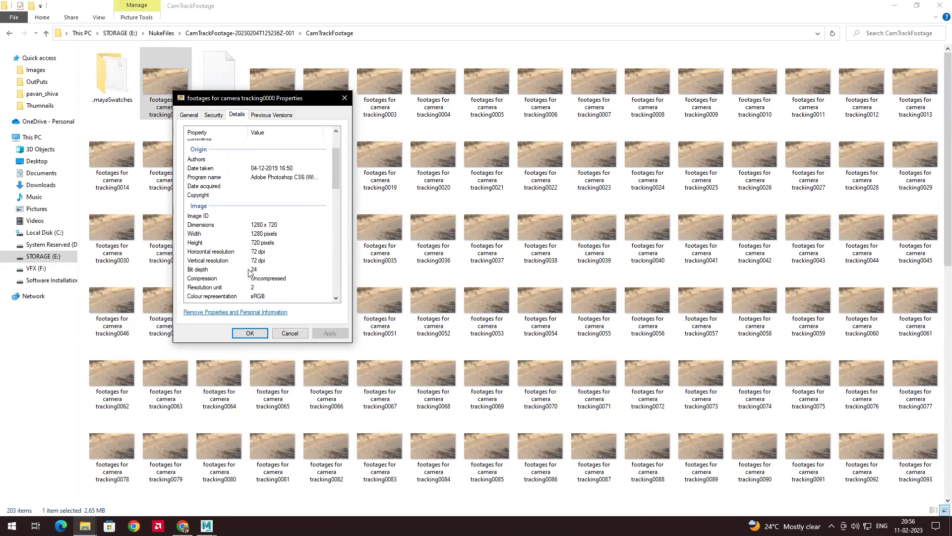
{"action": "scroll", "coordinate": [296, 218], "scroll_direction": "up", "scroll_amount": 2}
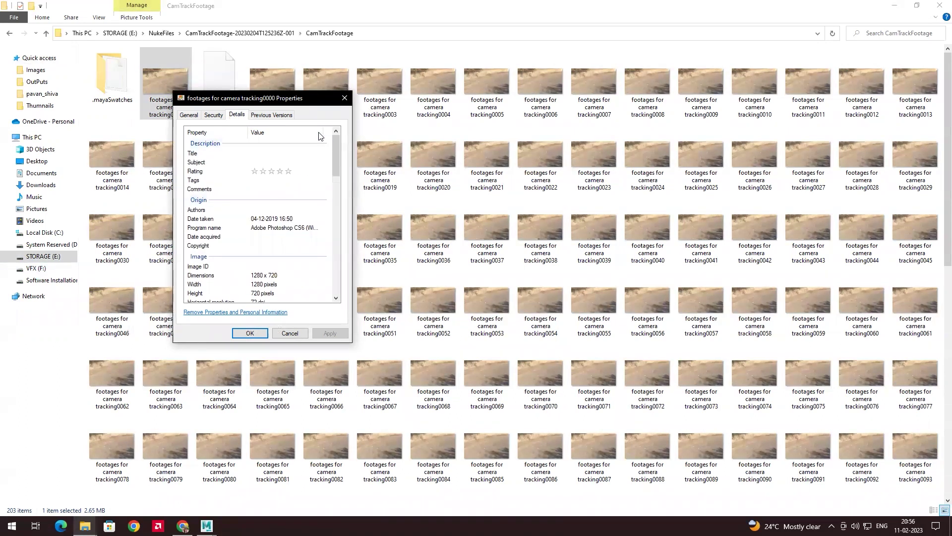
{"action": "left_click", "coordinate": [342, 99]}
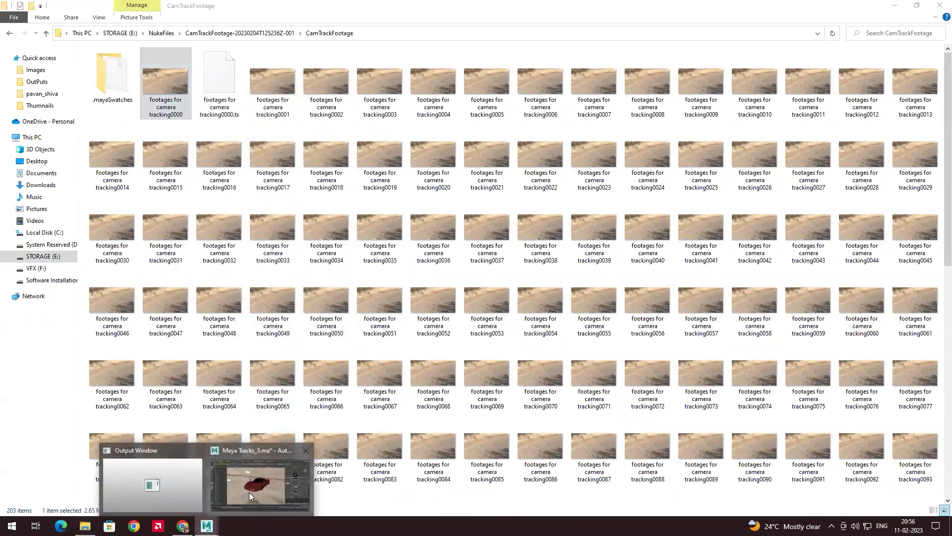
{"action": "key", "text": "alt+Tab"}
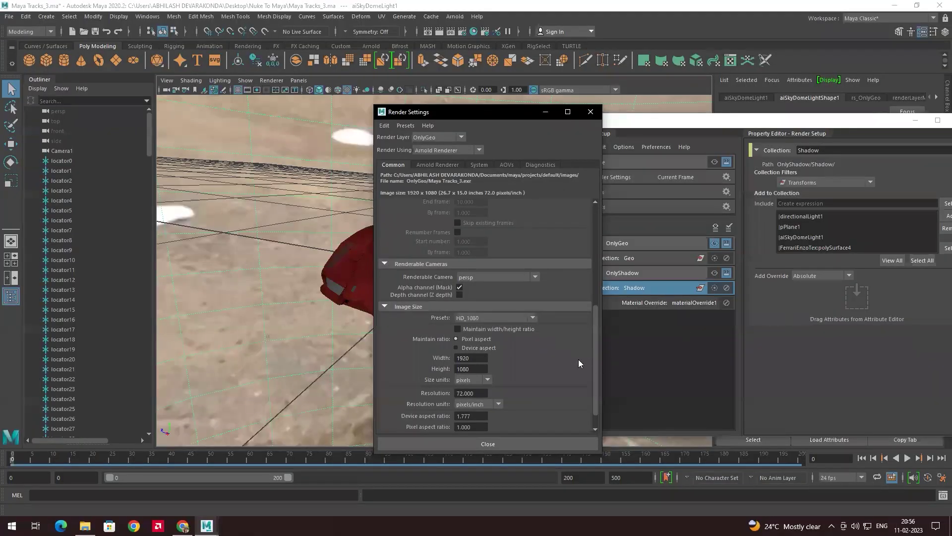
Set OnlyGeo to render HD_720 (1280 x 720) tif images from Camera1.
{"action": "left_click", "coordinate": [503, 317]}
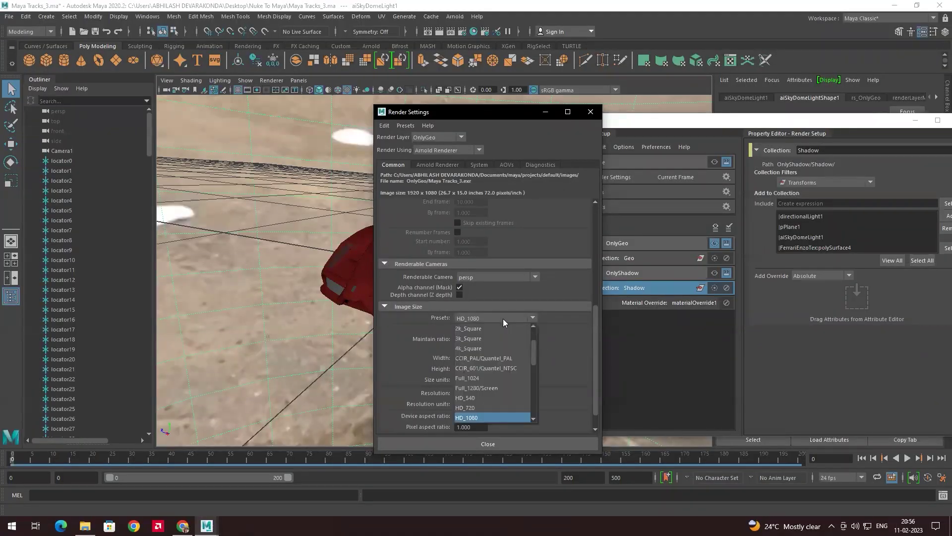
{"action": "left_click", "coordinate": [475, 408]}
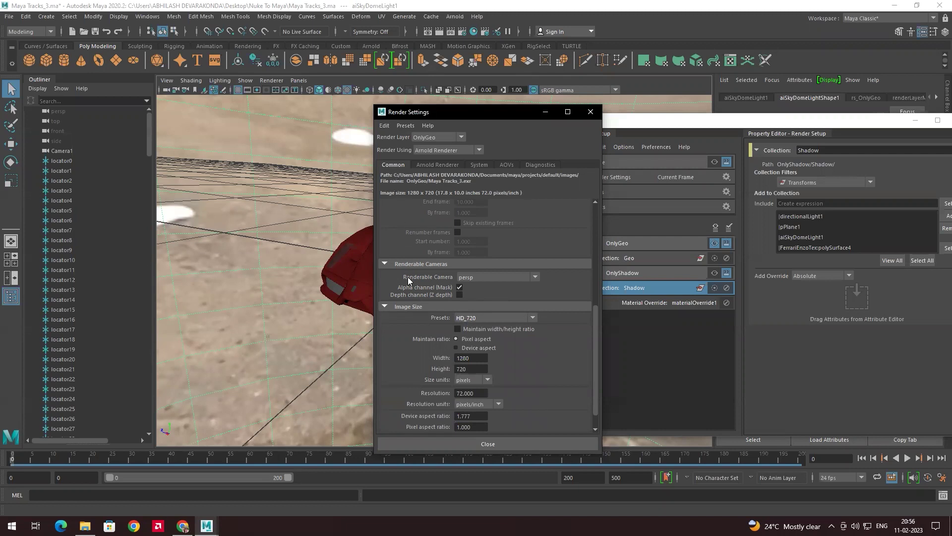
{"action": "left_click", "coordinate": [491, 280]}
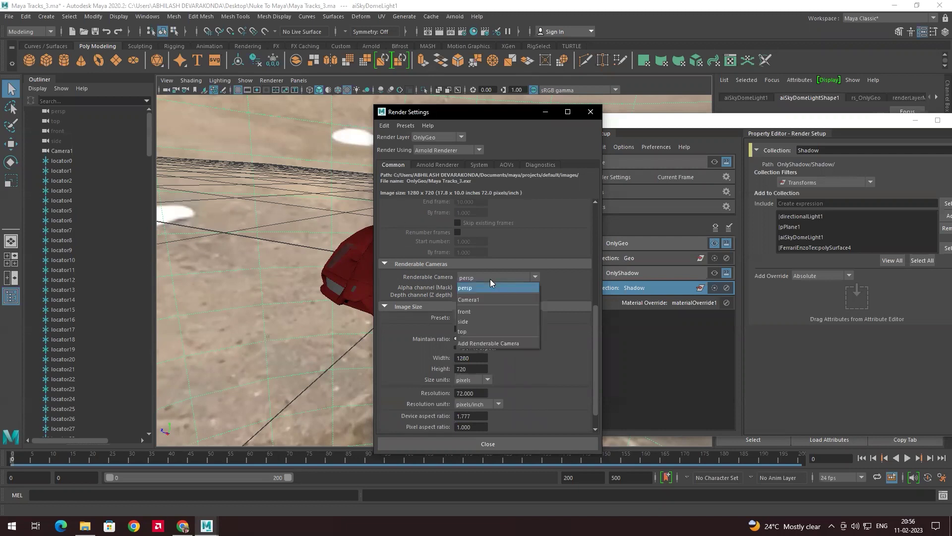
{"action": "left_click", "coordinate": [495, 295]}
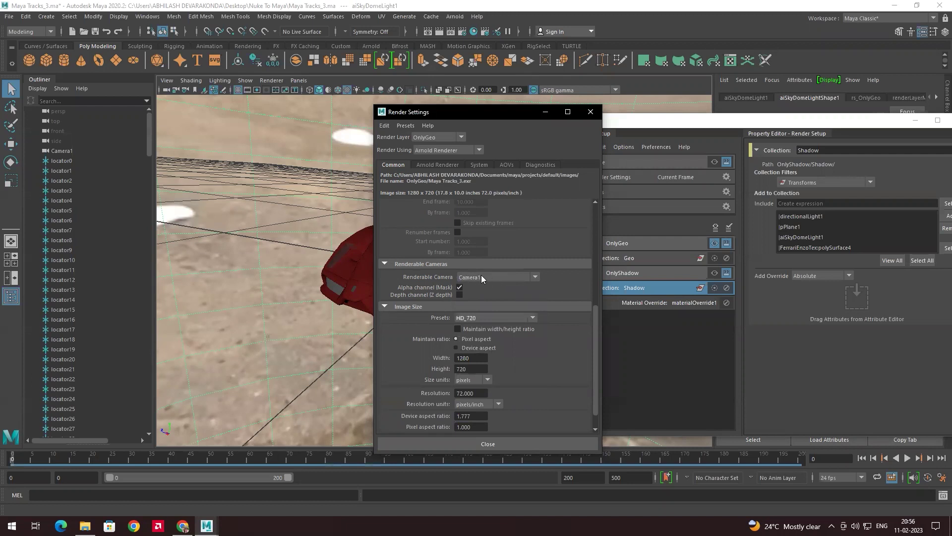
{"action": "scroll", "coordinate": [545, 321], "scroll_direction": "up", "scroll_amount": 5}
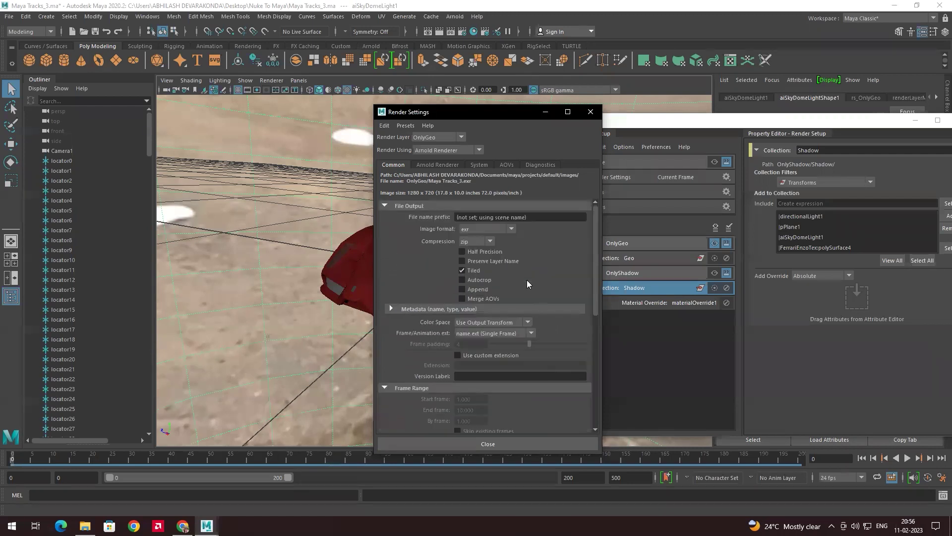
{"action": "left_click", "coordinate": [475, 229]}
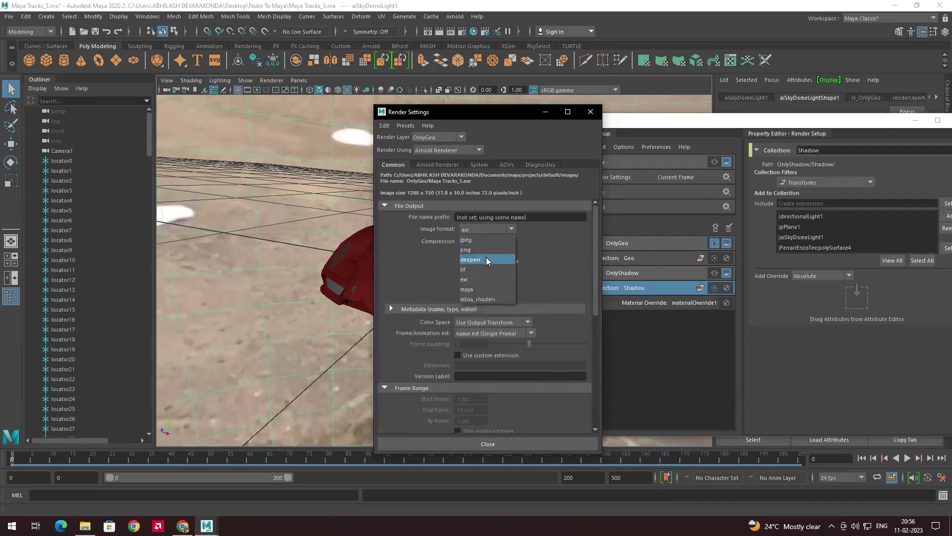
{"action": "left_click", "coordinate": [482, 269]}
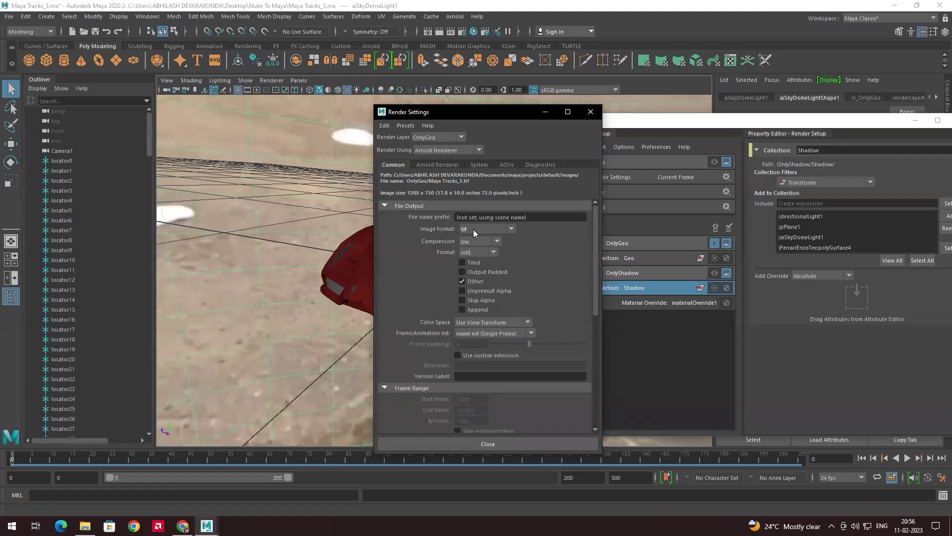
{"action": "left_click_drag", "start_coordinate": [462, 112], "coordinate": [595, 150]}
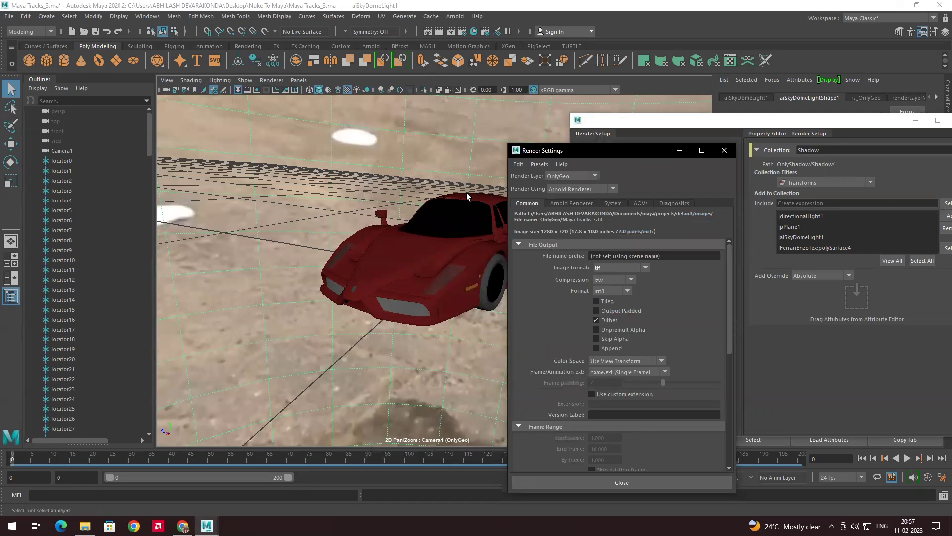
Set the file name prefix to FerrariGeo with name_#.ext frame numbering.
{"action": "left_click", "coordinate": [681, 256]}
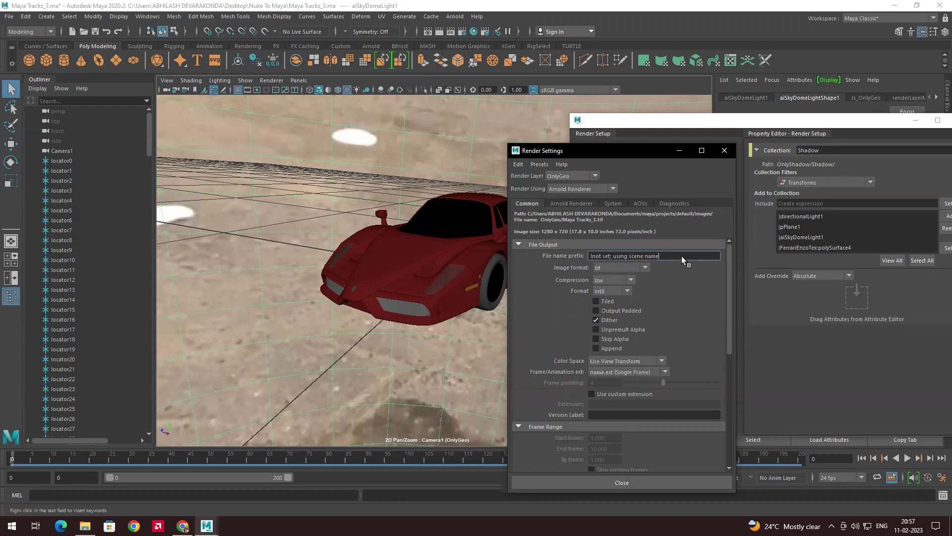
{"action": "key", "text": "BackSpace"}
{"action": "key", "text": "BackSpace"}
{"action": "key", "text": "BackSpace"}
{"action": "key", "text": "BackSpace"}
{"action": "key", "text": "BackSpace"}
{"action": "key", "text": "BackSpace"}
{"action": "key", "text": "BackSpace"}
{"action": "key", "text": "BackSpace"}
{"action": "key", "text": "BackSpace"}
{"action": "key", "text": "BackSpace"}
{"action": "key", "text": "BackSpace"}
{"action": "key", "text": "BackSpace"}
{"action": "key", "text": "BackSpace"}
{"action": "key", "text": "BackSpace"}
{"action": "key", "text": "BackSpace"}
{"action": "key", "text": "BackSpace"}
{"action": "key", "text": "BackSpace"}
{"action": "key", "text": "BackSpace"}
{"action": "key", "text": "BackSpace"}
{"action": "key", "text": "BackSpace"}
{"action": "type", "text": "FerrariGeo"}
{"action": "key", "text": "Return"}
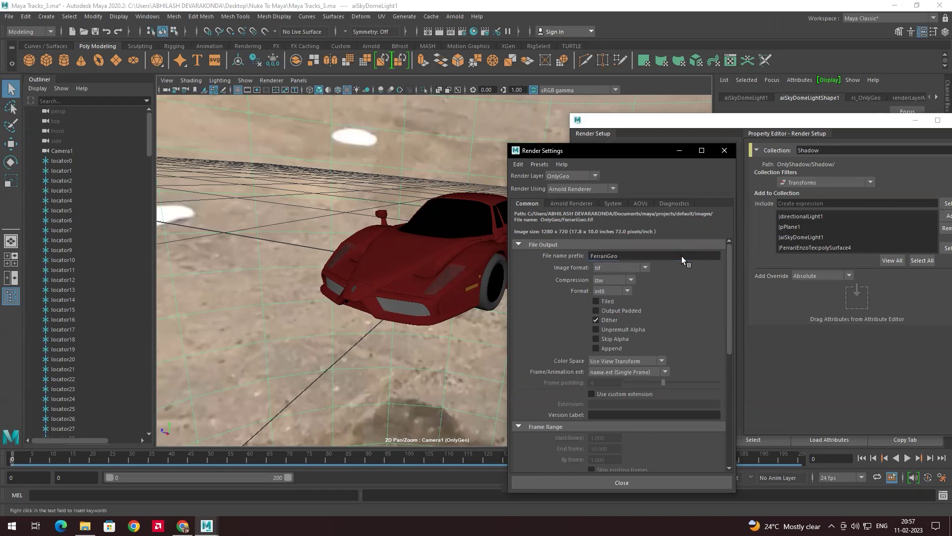
{"action": "left_click", "coordinate": [634, 372]}
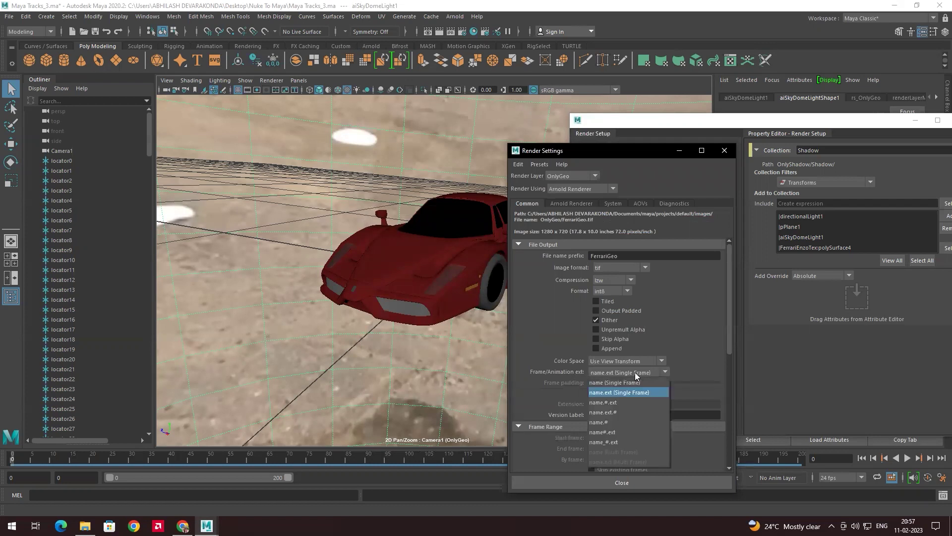
{"action": "left_click", "coordinate": [608, 441]}
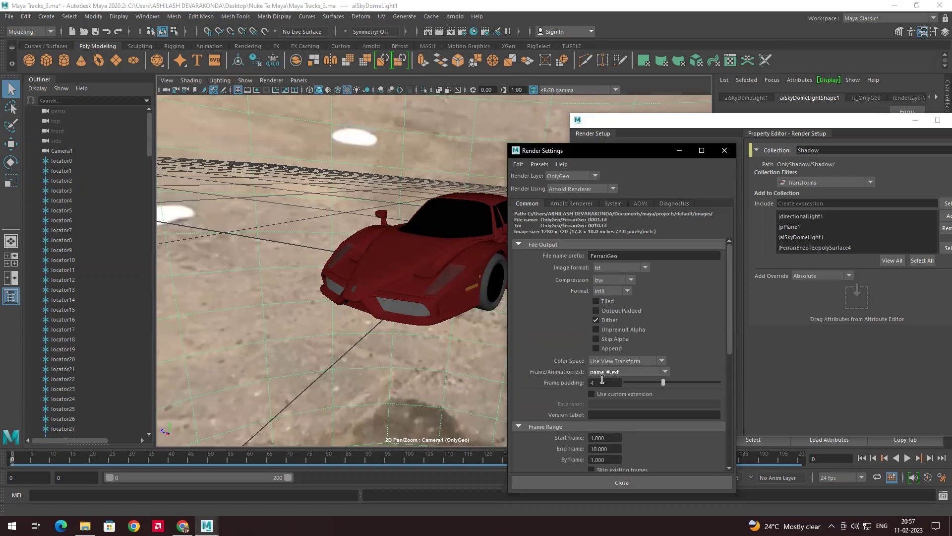
Set OnlyGeo frame padding to 3 digits and the end frame to 200.
{"action": "left_click_drag", "start_coordinate": [659, 381], "coordinate": [656, 382]}
{"action": "left_click", "coordinate": [660, 382]}
{"action": "left_click_drag", "start_coordinate": [665, 382], "coordinate": [658, 382]}
{"action": "scroll", "coordinate": [682, 308], "scroll_direction": "down", "scroll_amount": 4}
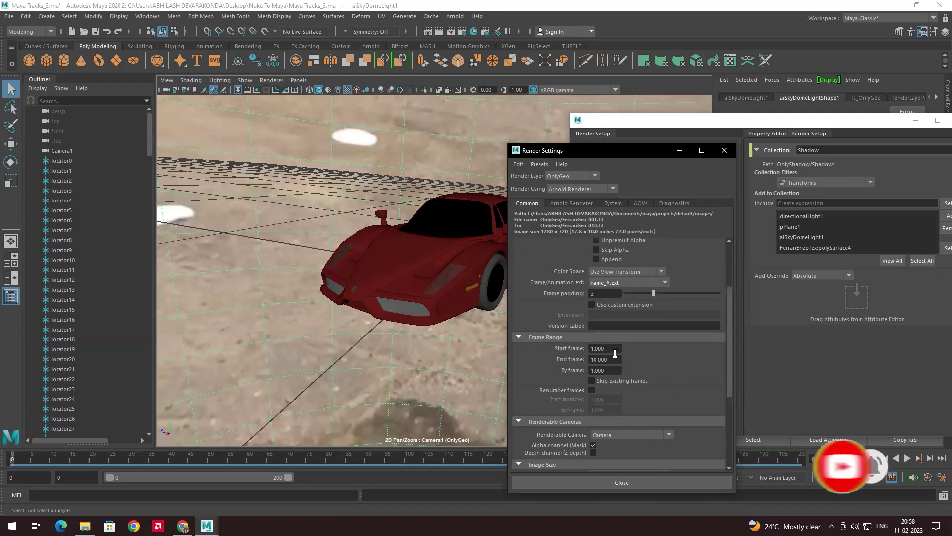
{"action": "left_click_drag", "start_coordinate": [615, 359], "coordinate": [591, 355]}
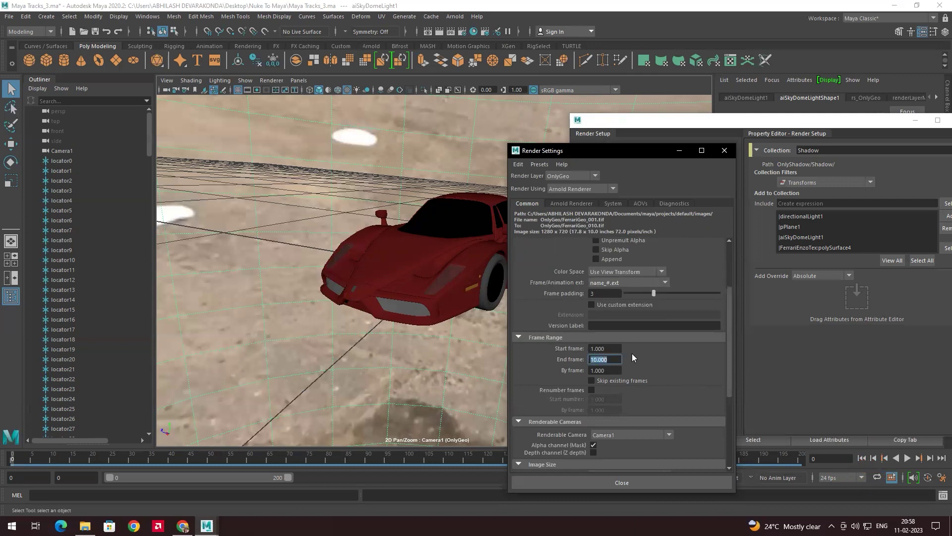
{"action": "type", "text": "200"}
{"action": "key", "text": "Return"}
{"action": "scroll", "coordinate": [679, 382], "scroll_direction": "up", "scroll_amount": 3}
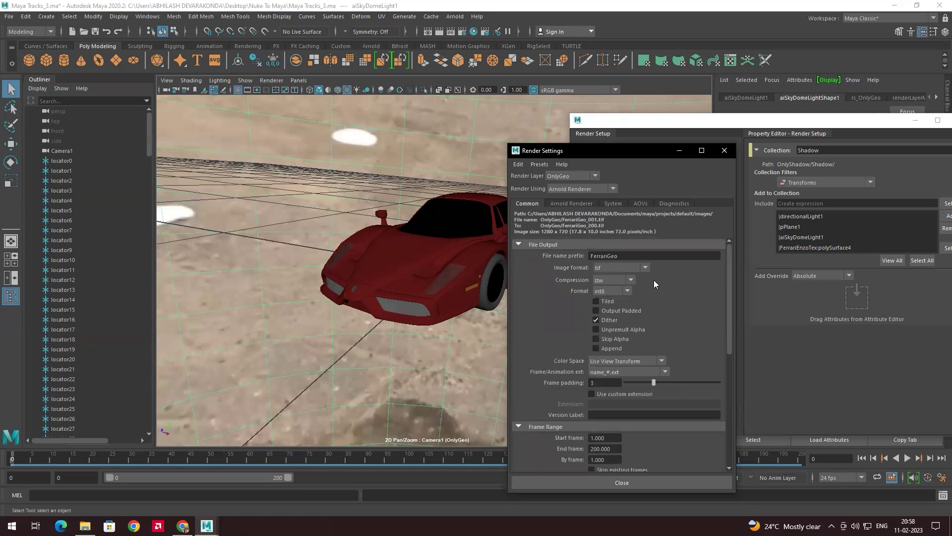
{"action": "left_click", "coordinate": [565, 205]}
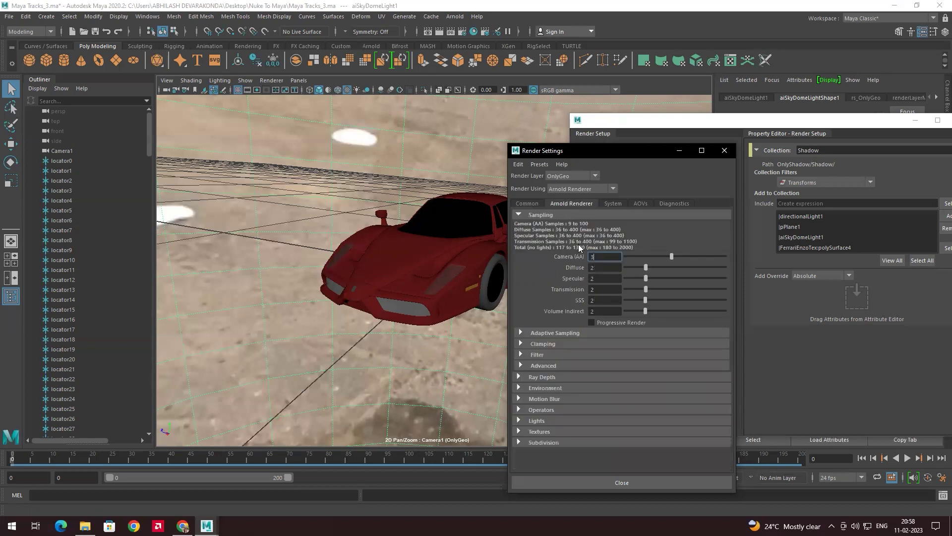
{"action": "left_click", "coordinate": [542, 331]}
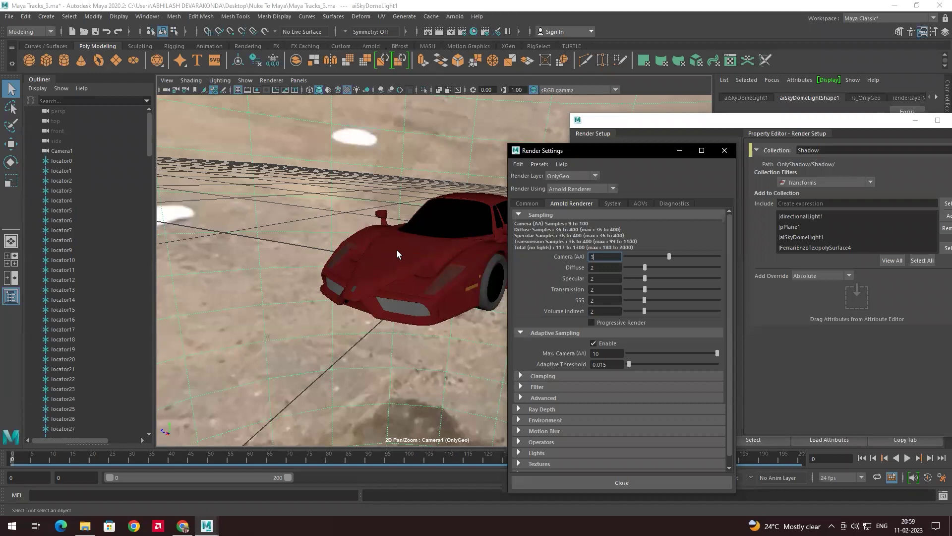
{"action": "double_click", "coordinate": [602, 353]}
{"action": "left_click", "coordinate": [607, 353]}
{"action": "double_click", "coordinate": [609, 353]}
{"action": "left_click", "coordinate": [527, 203]}
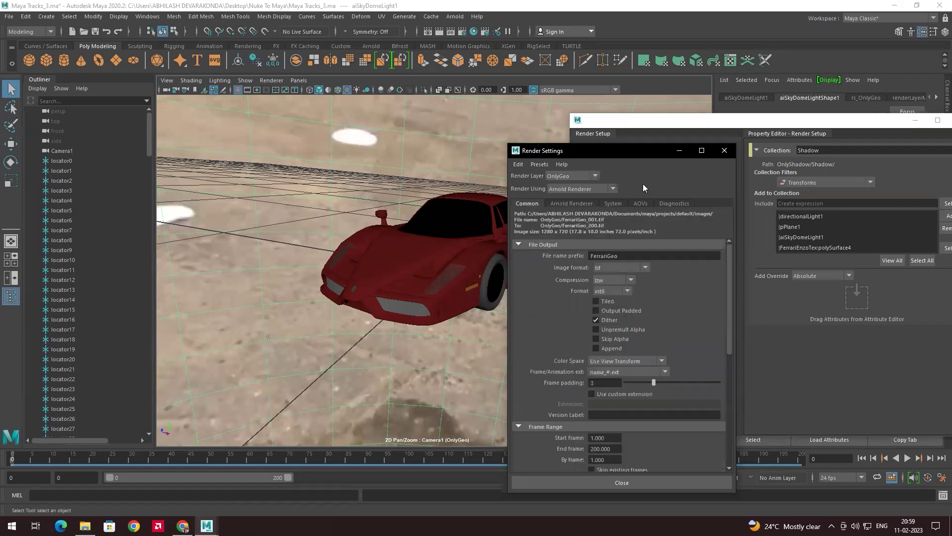
Close Render Settings and preview the OnlyShadow layer, then return to OnlyGeo.
{"action": "left_click", "coordinate": [725, 149]}
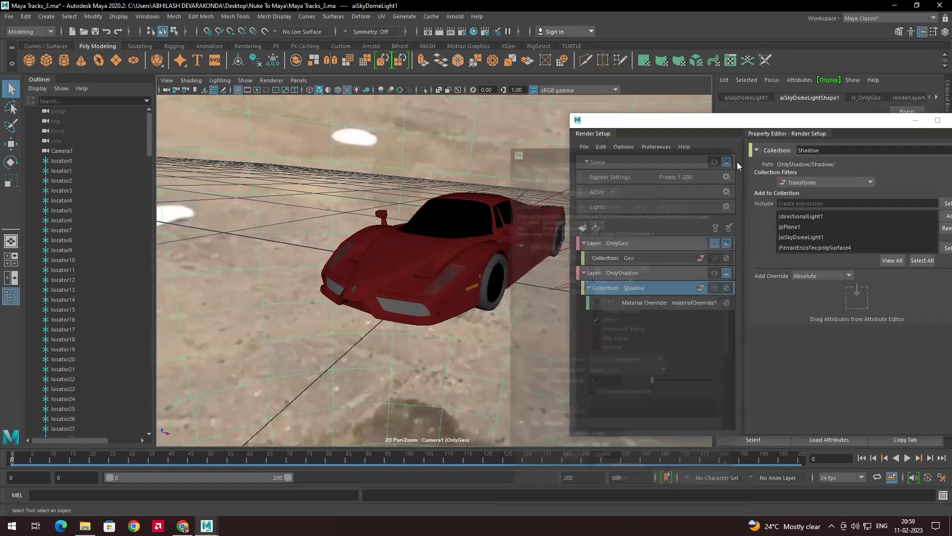
{"action": "left_click", "coordinate": [651, 156]}
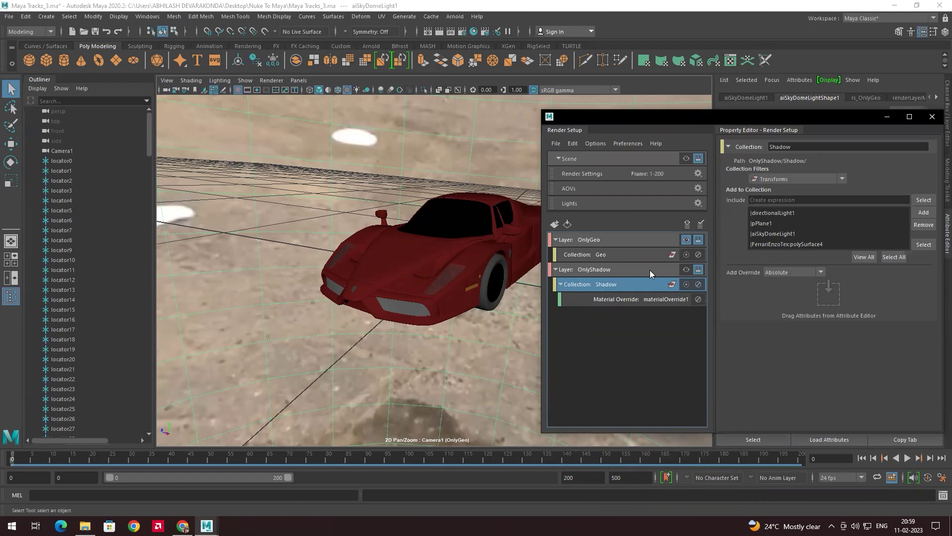
{"action": "left_click", "coordinate": [686, 269]}
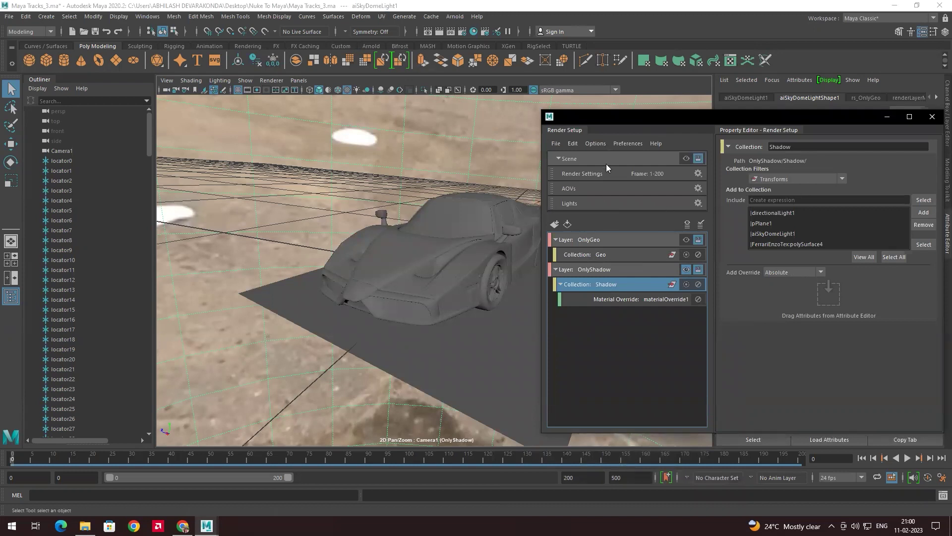
{"action": "left_click", "coordinate": [686, 240]}
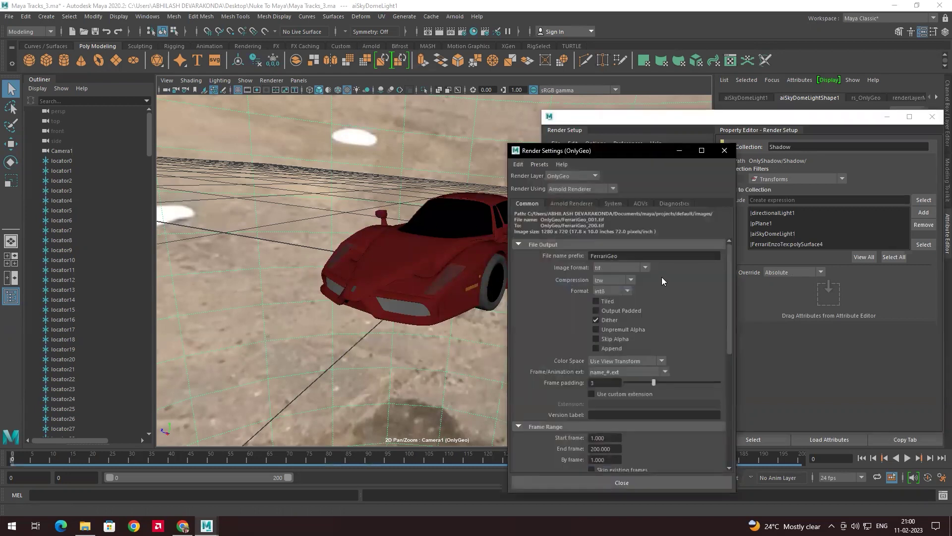
Check the OnlyGeo output file name prefix in Render Settings, then close it.
{"action": "left_click_drag", "start_coordinate": [620, 150], "coordinate": [433, 138]}
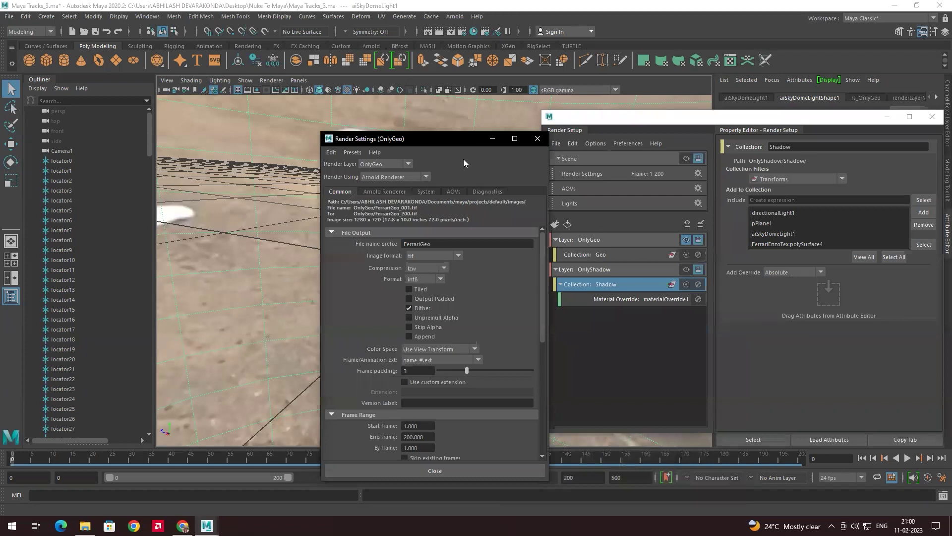
{"action": "left_click", "coordinate": [442, 243]}
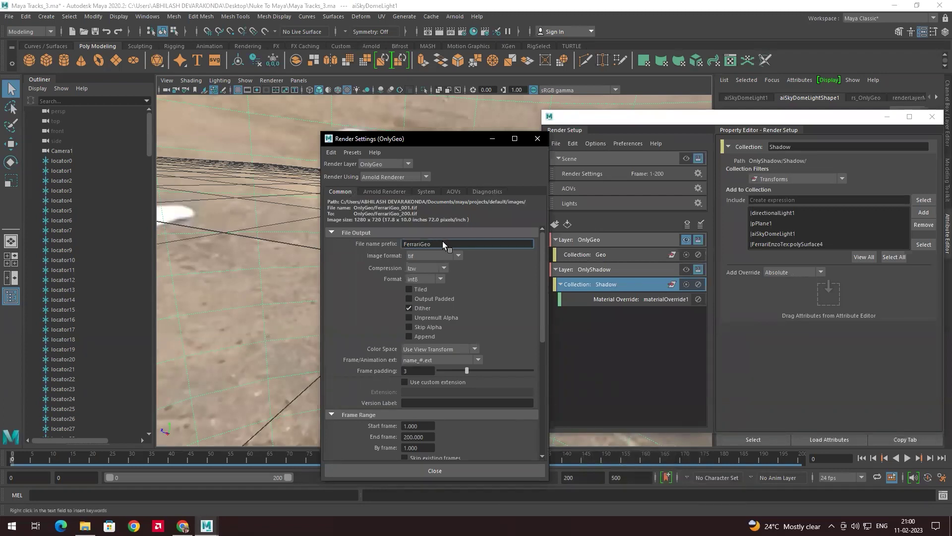
{"action": "left_click", "coordinate": [537, 138]}
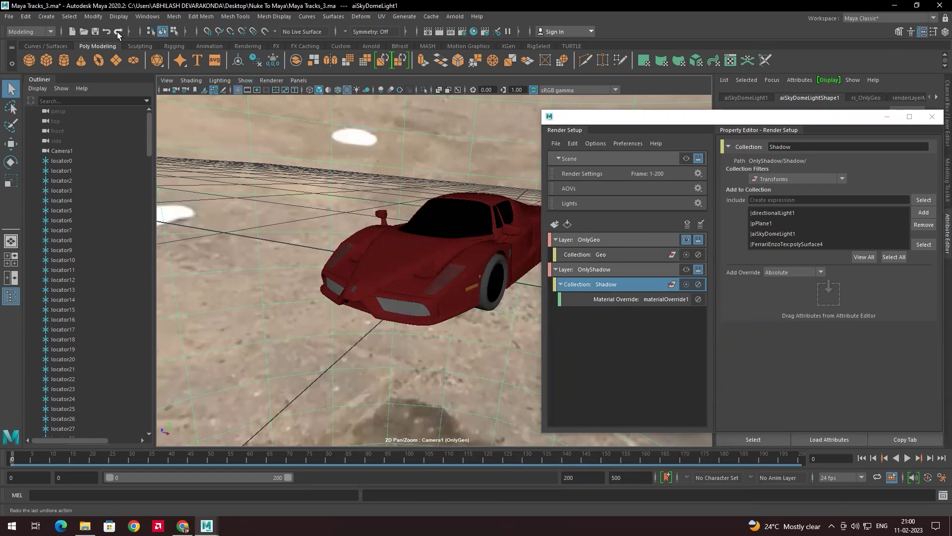
{"action": "left_click", "coordinate": [30, 31]}
Switch to the Rendering menu set and open the Render Sequence options.
{"action": "left_click", "coordinate": [21, 83]}
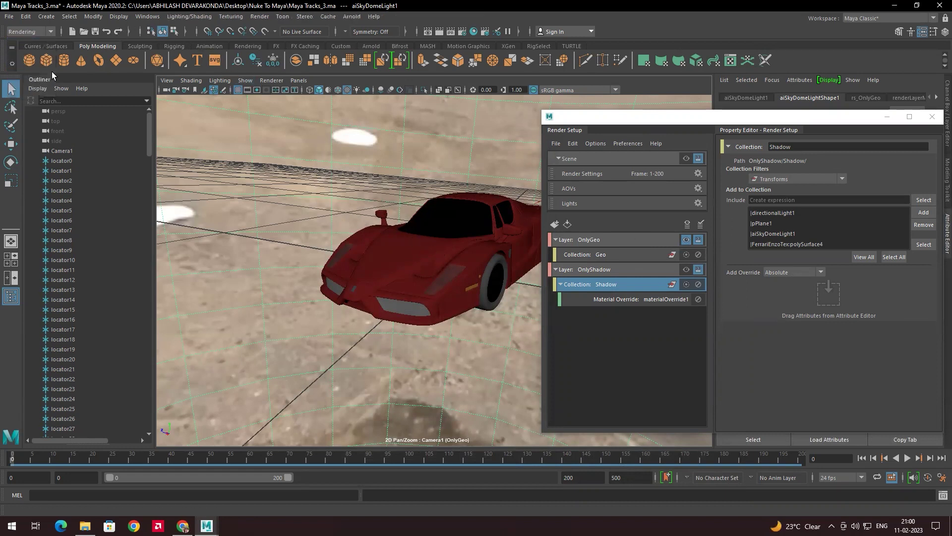
{"action": "left_click", "coordinate": [261, 18]}
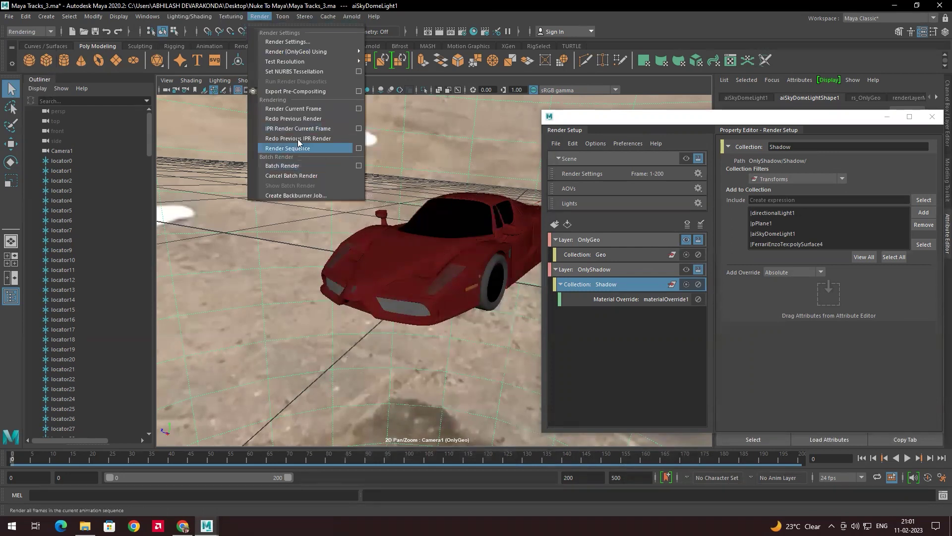
{"action": "left_click", "coordinate": [359, 148]}
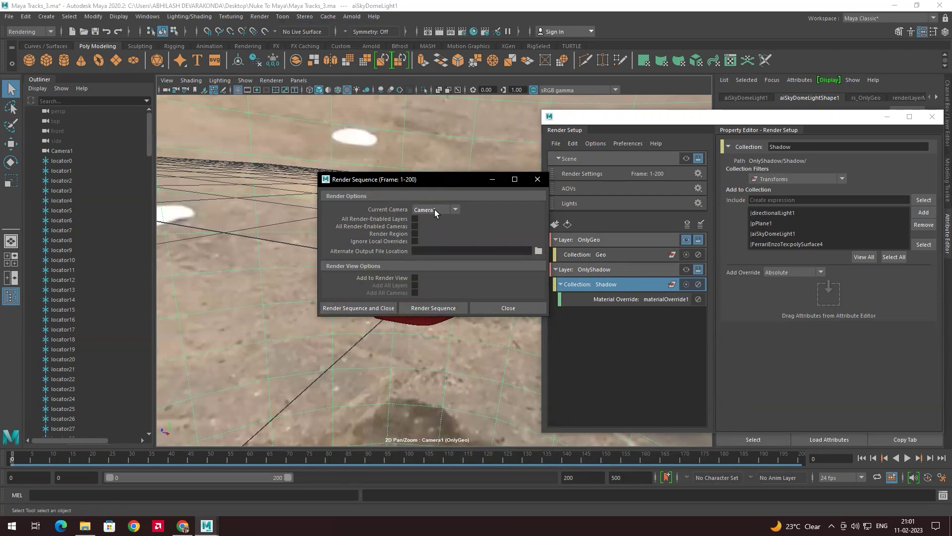
Create a Renders folder in Desktop > Nuke To Maya and set it as the alternate output location.
{"action": "left_click", "coordinate": [539, 251]}
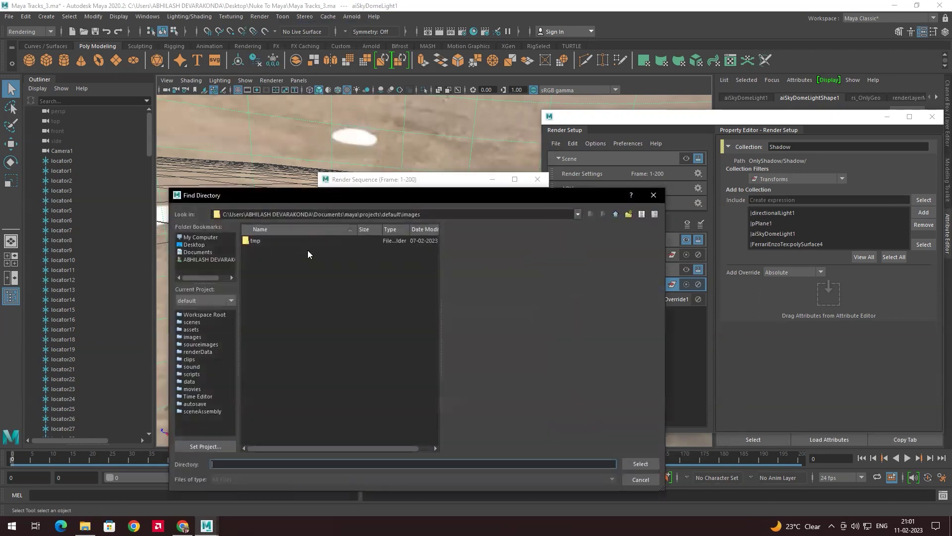
{"action": "left_click", "coordinate": [194, 245]}
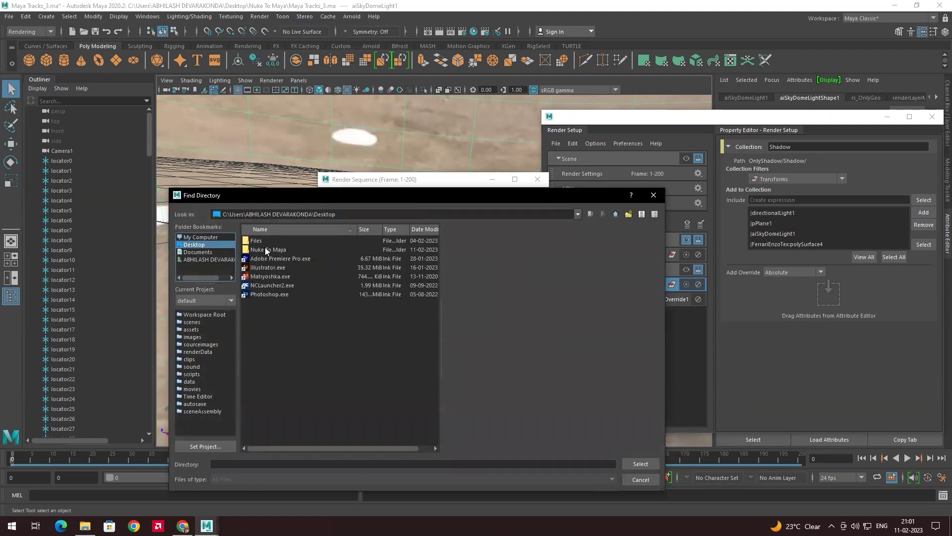
{"action": "double_click", "coordinate": [277, 249]}
{"action": "left_click", "coordinate": [629, 214]}
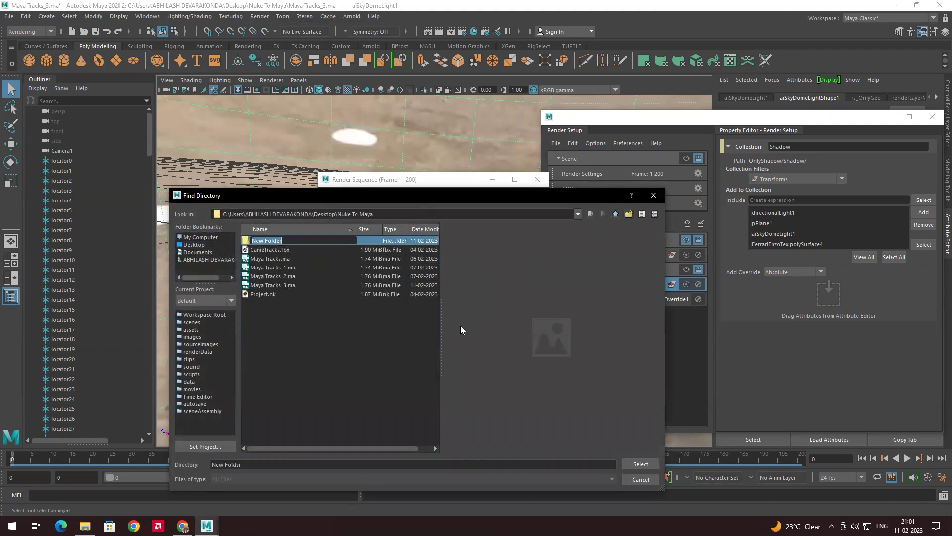
{"action": "type", "text": "Renders"}
{"action": "key", "text": "Return"}
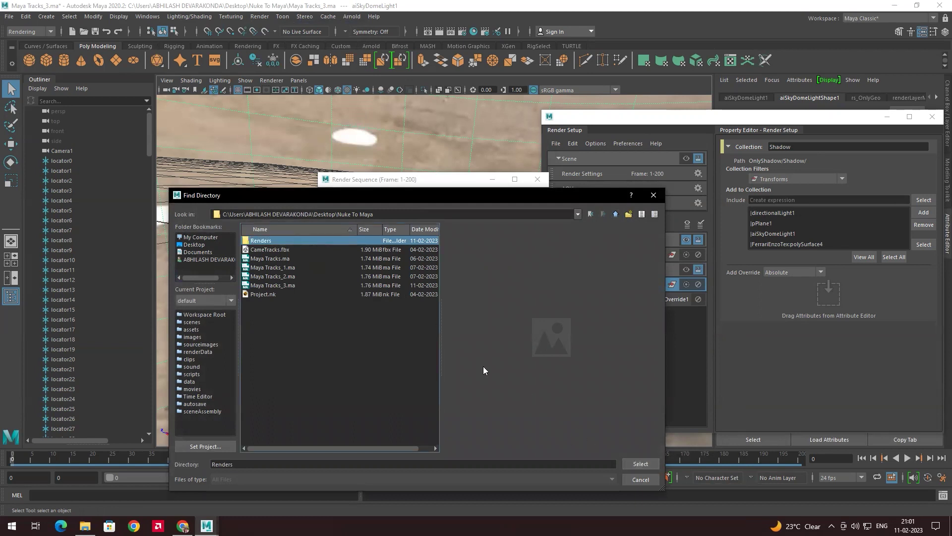
{"action": "left_click", "coordinate": [640, 464]}
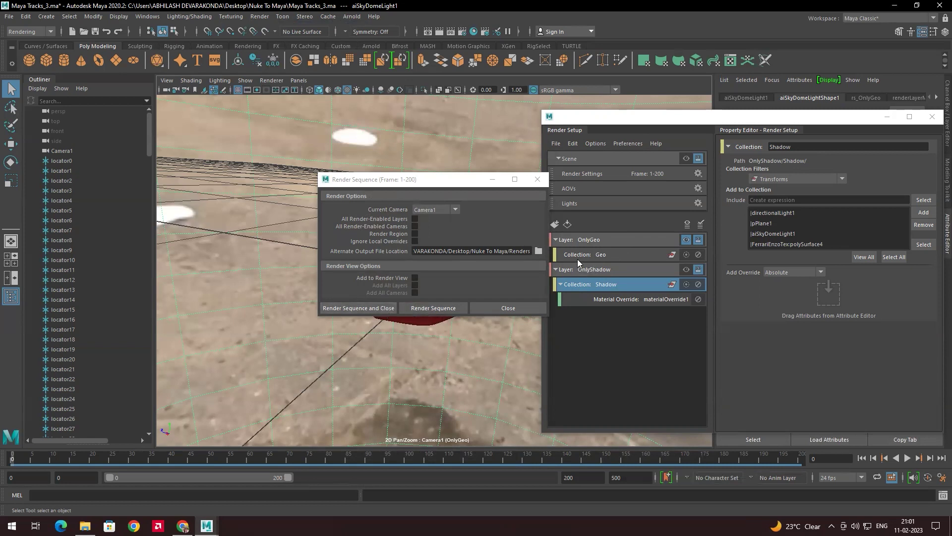
Close Render Sequence, make OnlyShadow the visible layer, and open its Render Settings file name prefix.
{"action": "left_click", "coordinate": [643, 232]}
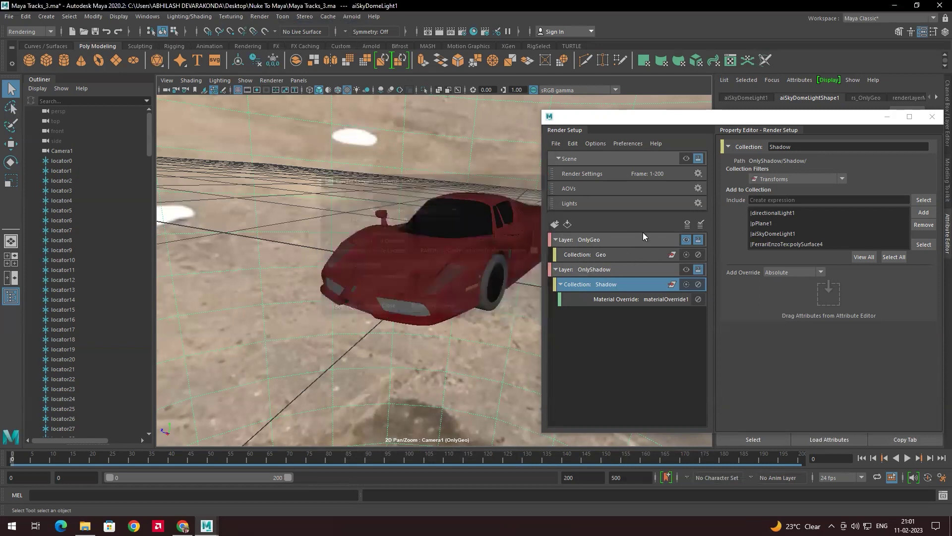
{"action": "left_click", "coordinate": [690, 269]}
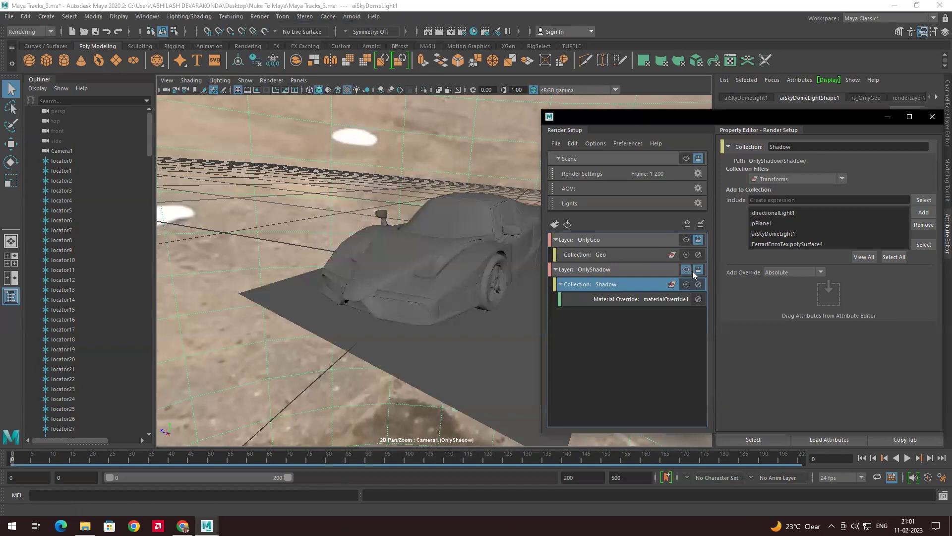
{"action": "left_click", "coordinate": [462, 32]}
{"action": "left_click", "coordinate": [430, 243]}
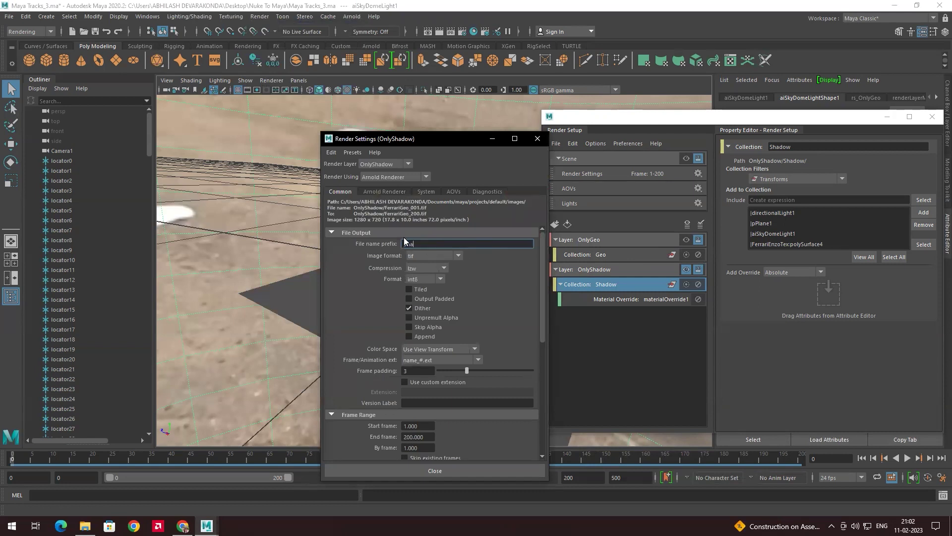
Rename the OnlyShadow output prefix to FerrariShadow, review the frame range, and close Render Settings.
{"action": "key", "text": "BackSpace"}
{"action": "type", "text": "FerrariShadow"}
{"action": "key", "text": "Return"}
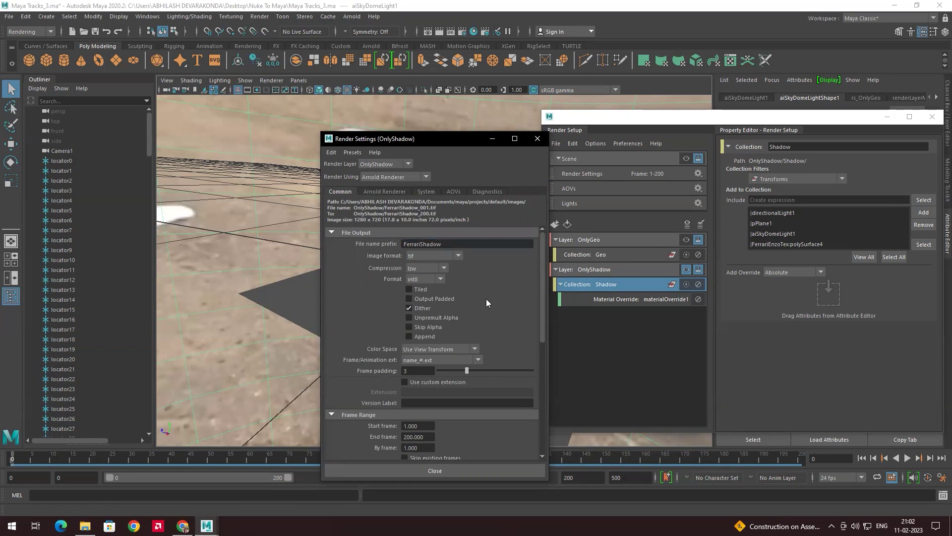
{"action": "scroll", "coordinate": [486, 299], "scroll_direction": "down", "scroll_amount": 3}
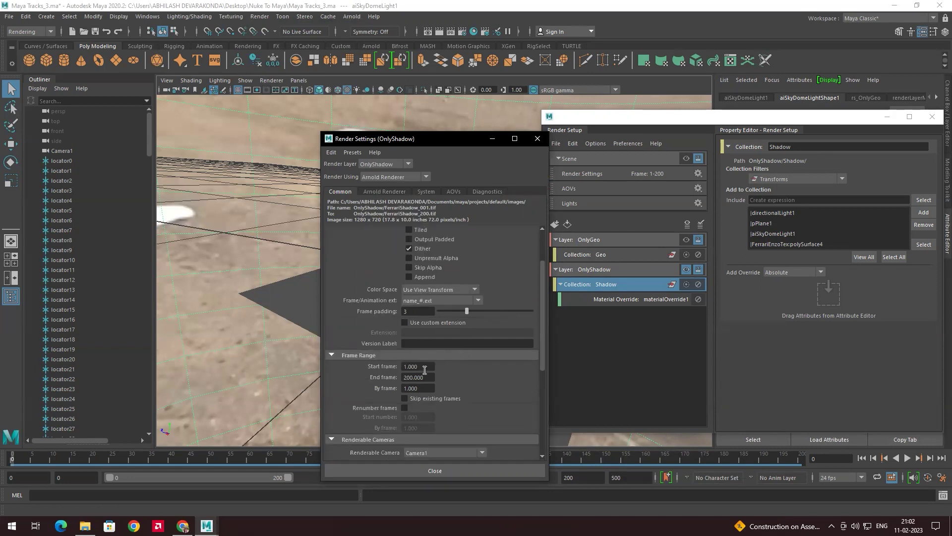
{"action": "scroll", "coordinate": [462, 381], "scroll_direction": "down", "scroll_amount": 4}
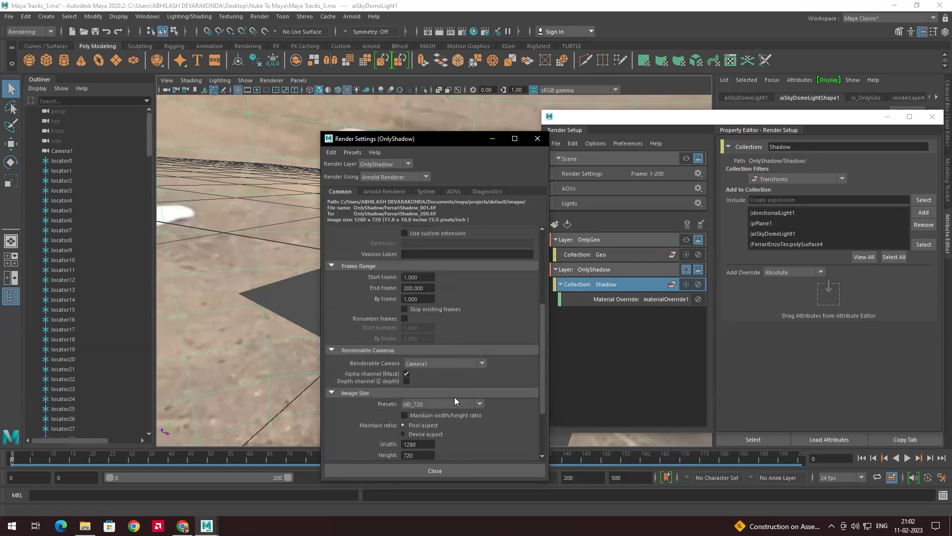
{"action": "scroll", "coordinate": [424, 440], "scroll_direction": "down", "scroll_amount": 1}
{"action": "scroll", "coordinate": [469, 385], "scroll_direction": "up", "scroll_amount": 1}
{"action": "scroll", "coordinate": [470, 383], "scroll_direction": "up", "scroll_amount": 6}
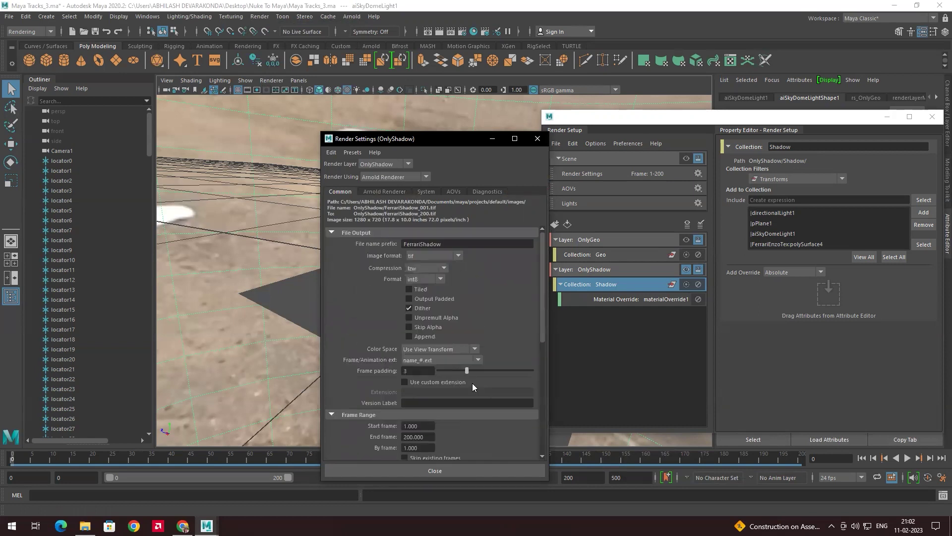
{"action": "left_click", "coordinate": [452, 471]}
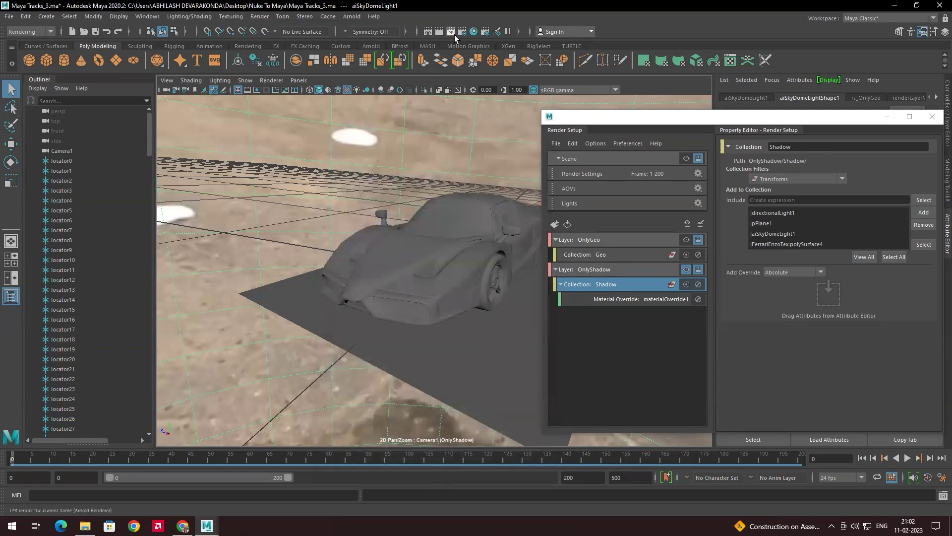
{"action": "left_click", "coordinate": [259, 16]}
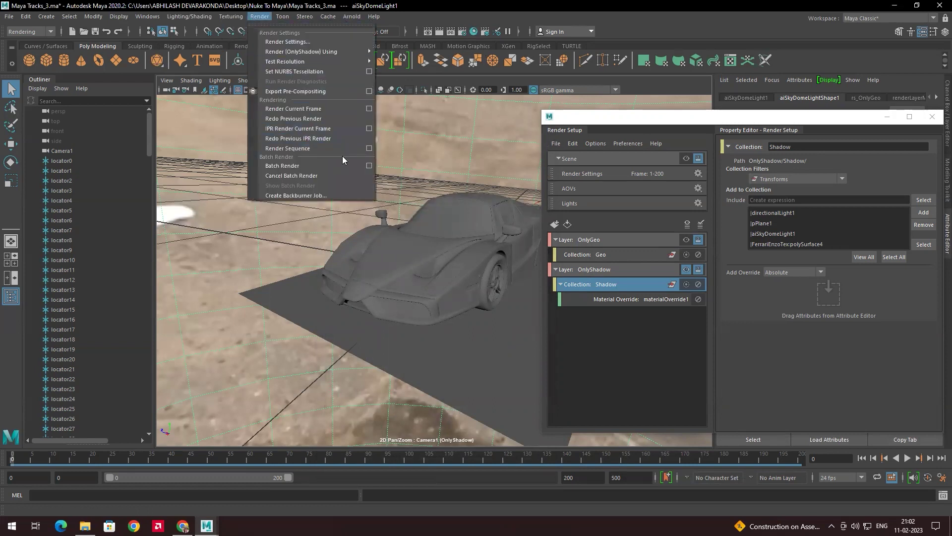
{"action": "left_click", "coordinate": [369, 148]}
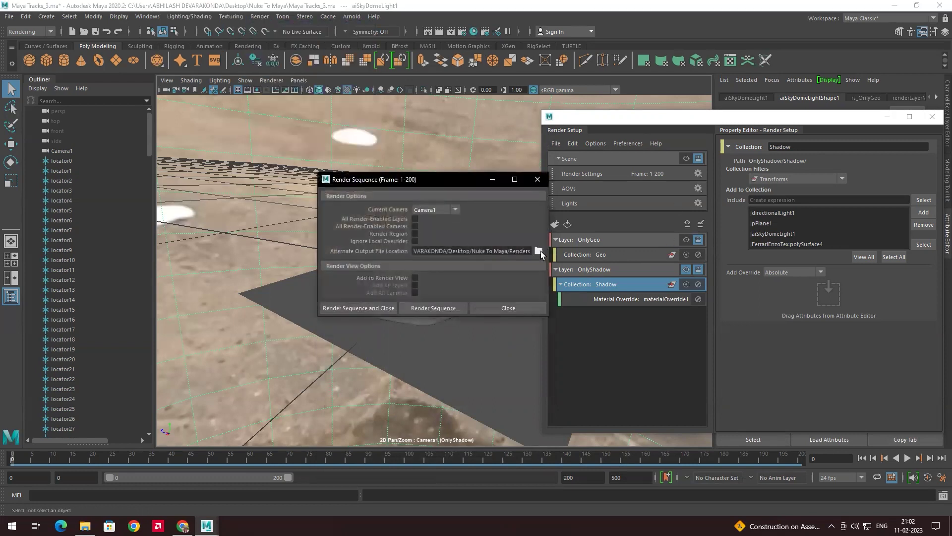
{"action": "left_click", "coordinate": [505, 307]}
{"action": "left_click", "coordinate": [462, 34]}
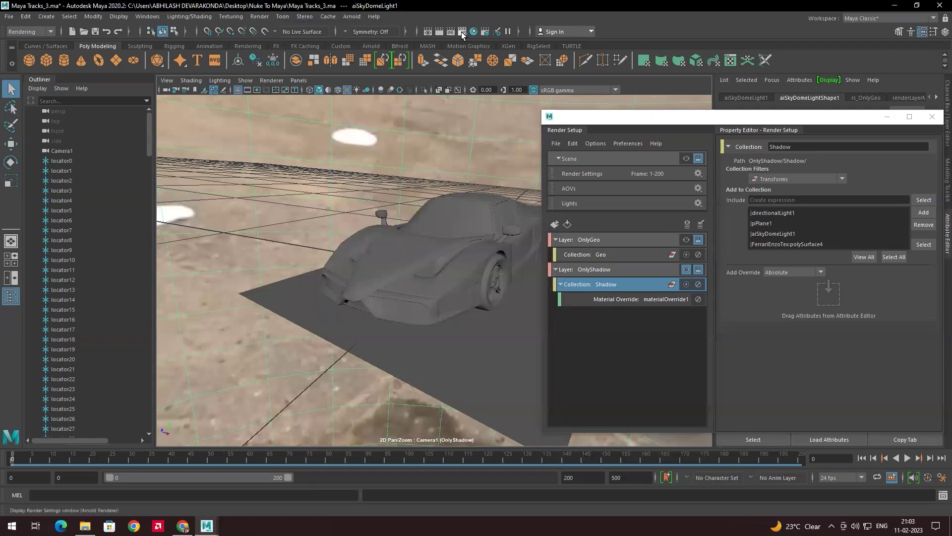
Check the OnlyShadow start frame value in Render Settings.
{"action": "scroll", "coordinate": [506, 300], "scroll_direction": "down", "scroll_amount": 3}
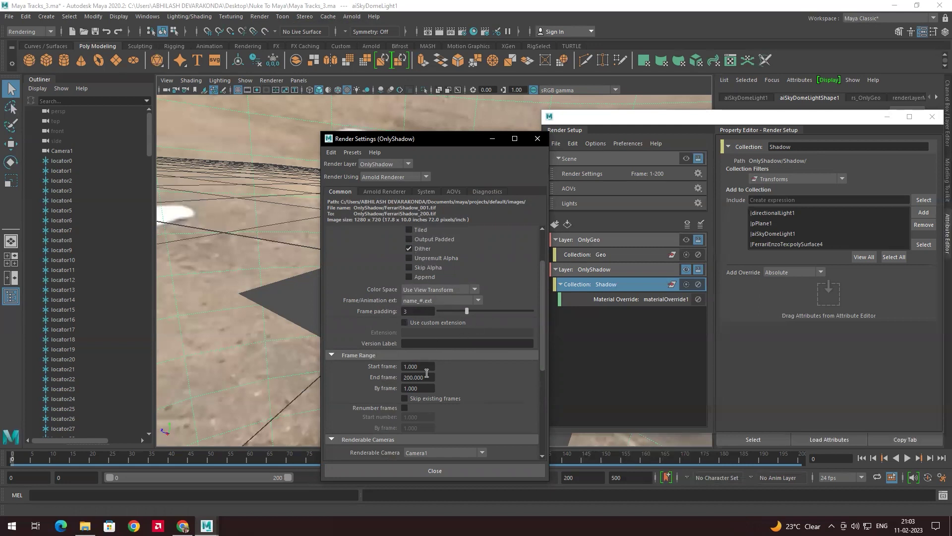
{"action": "left_click_drag", "start_coordinate": [428, 367], "coordinate": [400, 365]}
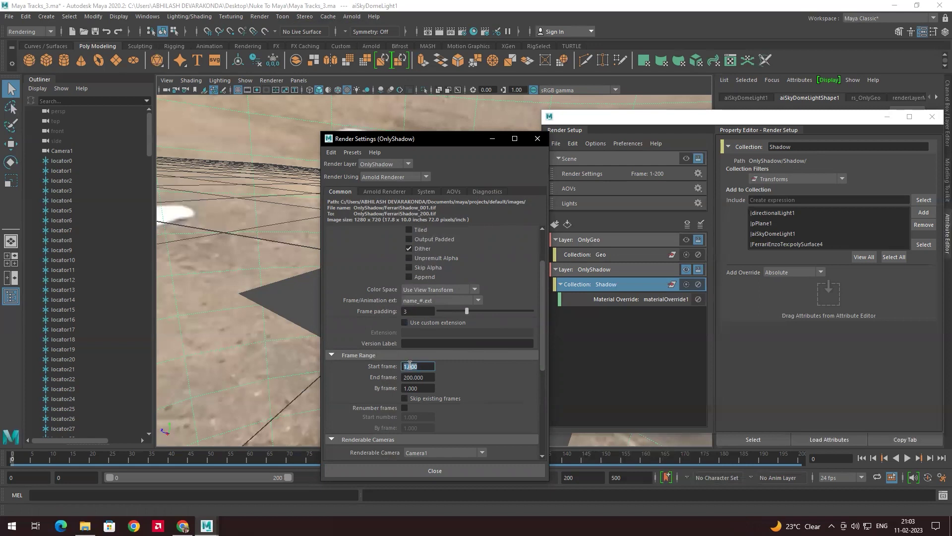